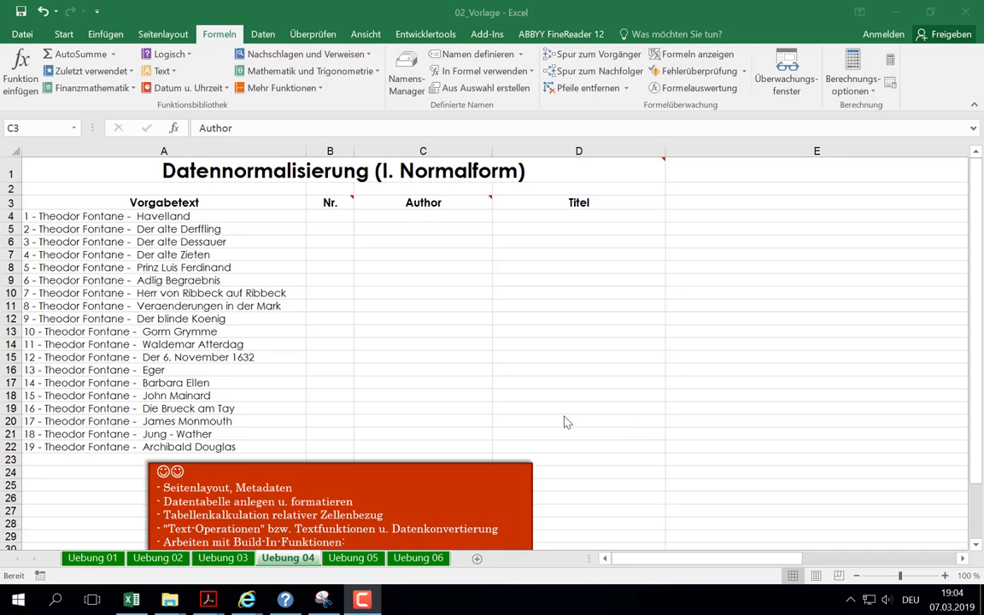
Step: Turn the range A3:D22 (Vorgabetext, Nr., Author, Titel) into a table with headers
mouse_move(62, 202)
left_mouse_down()
mouse_move(208, 242)
mouse_move(563, 442)
left_mouse_up()
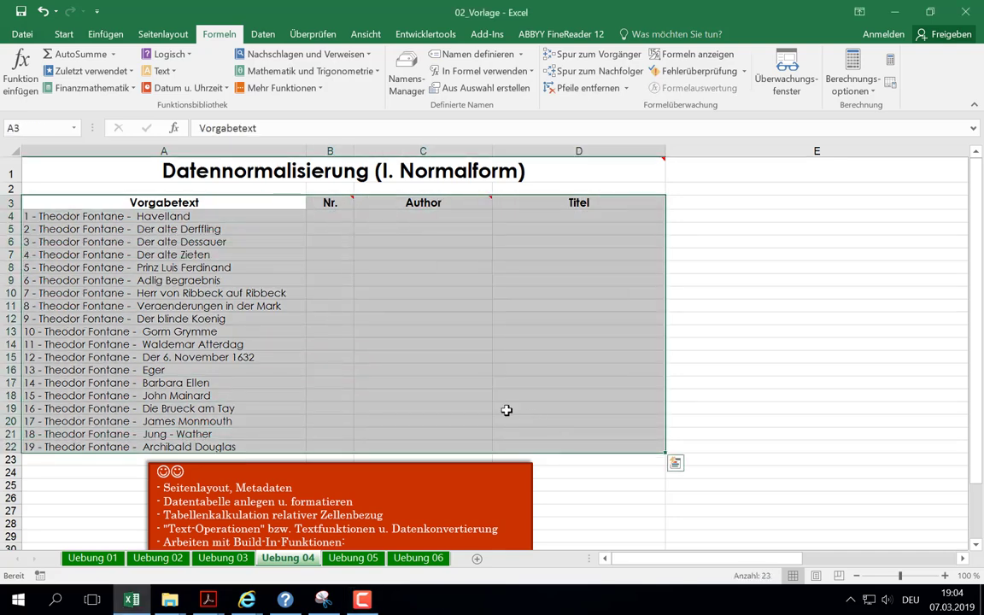
left_click(100, 34)
left_click(111, 68)
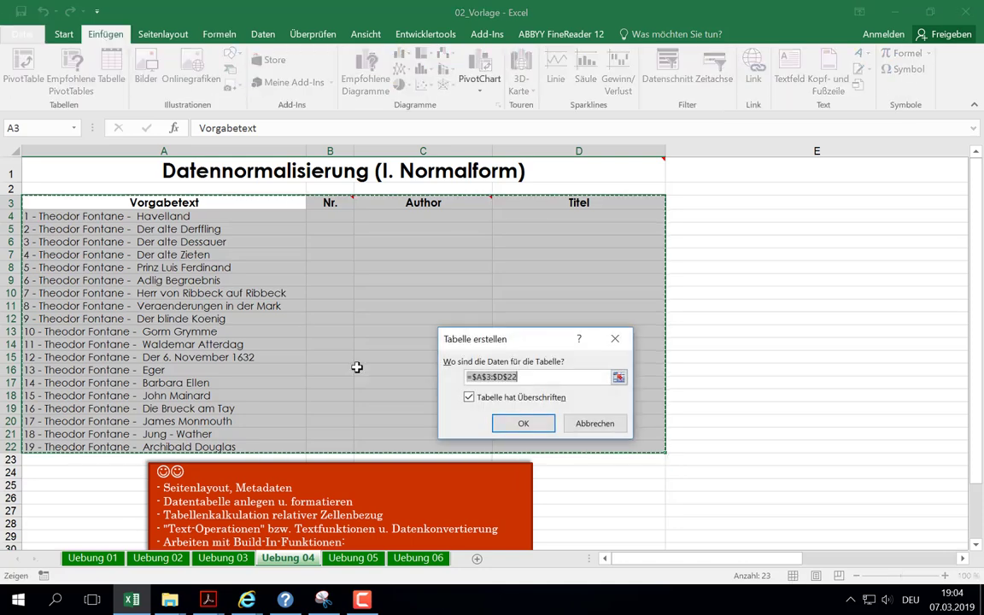
left_click(522, 424)
left_click(327, 219)
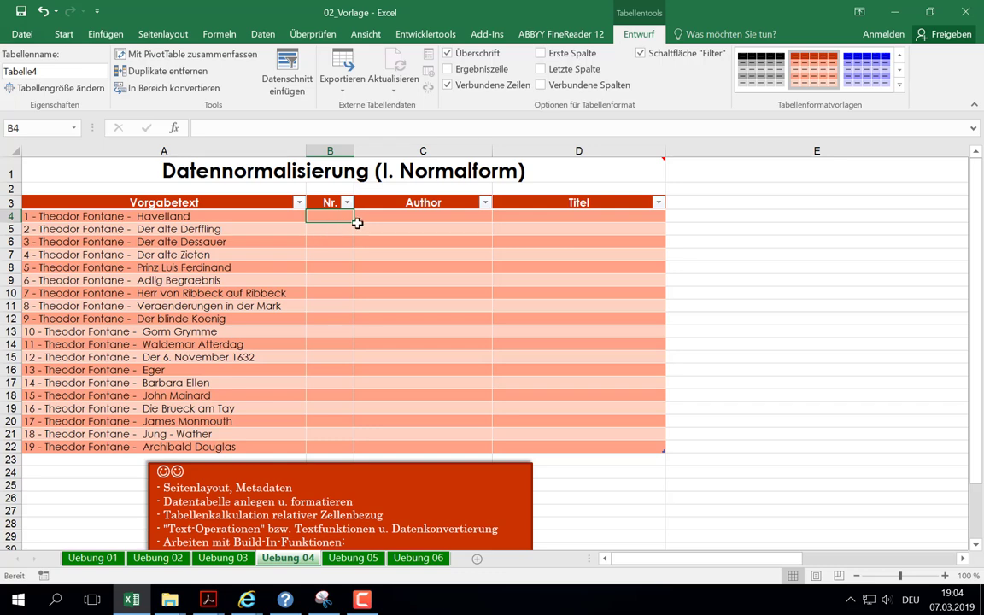
Step: Start a WERT formula in cell B4 from the Text function library
left_click(333, 199)
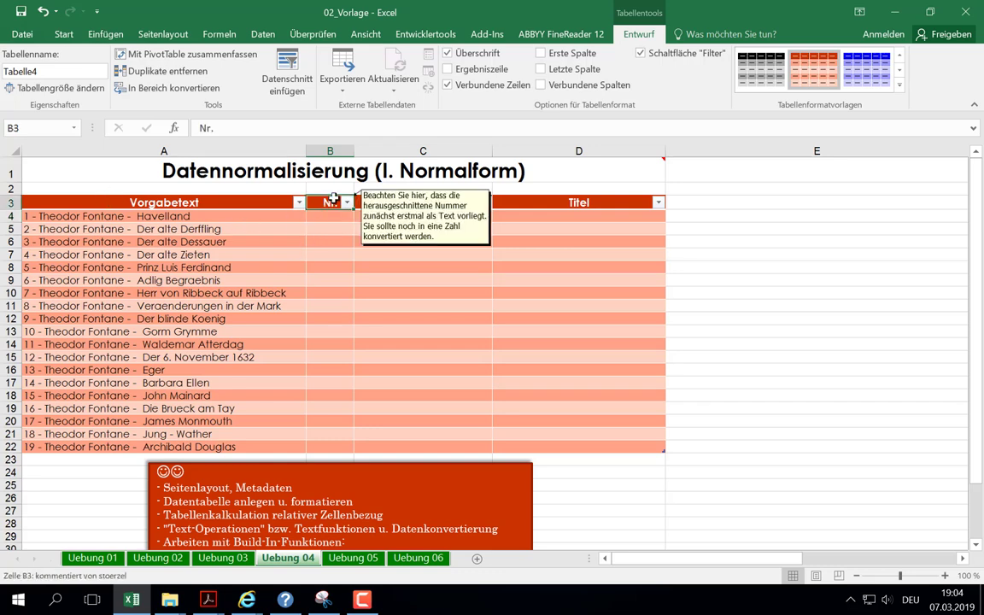
left_click(330, 214)
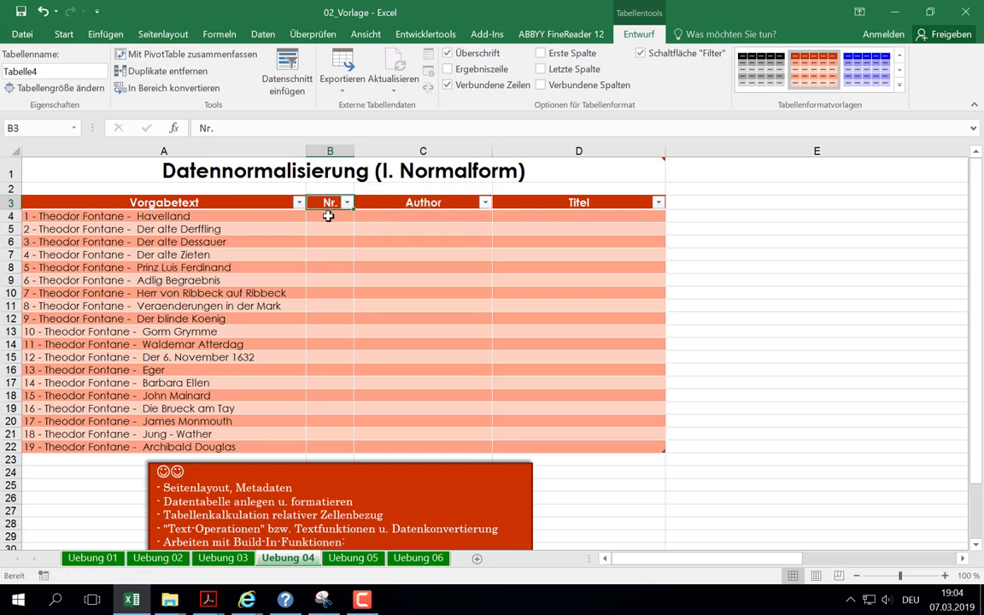
left_click(65, 35)
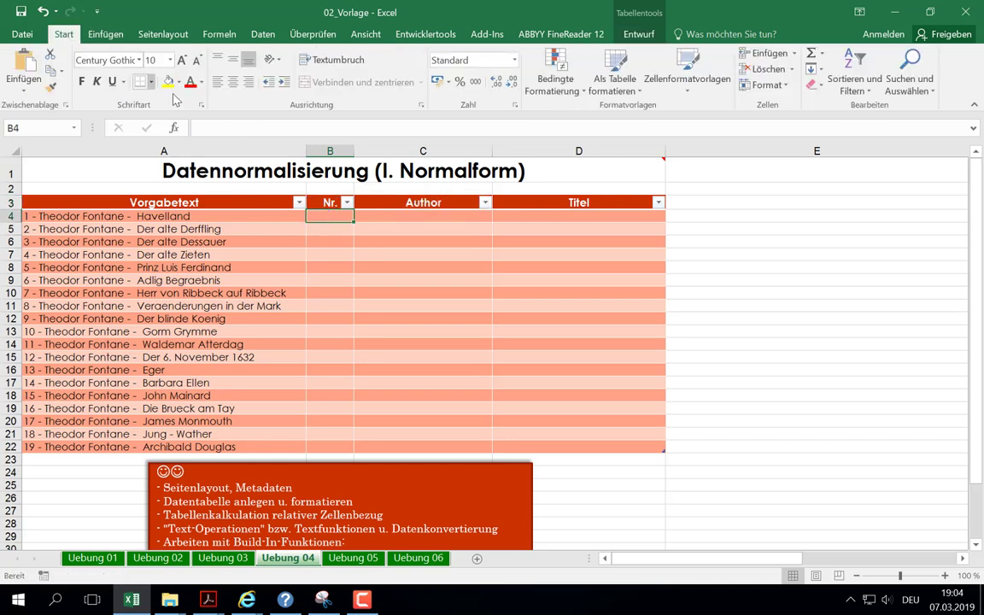
left_click(220, 35)
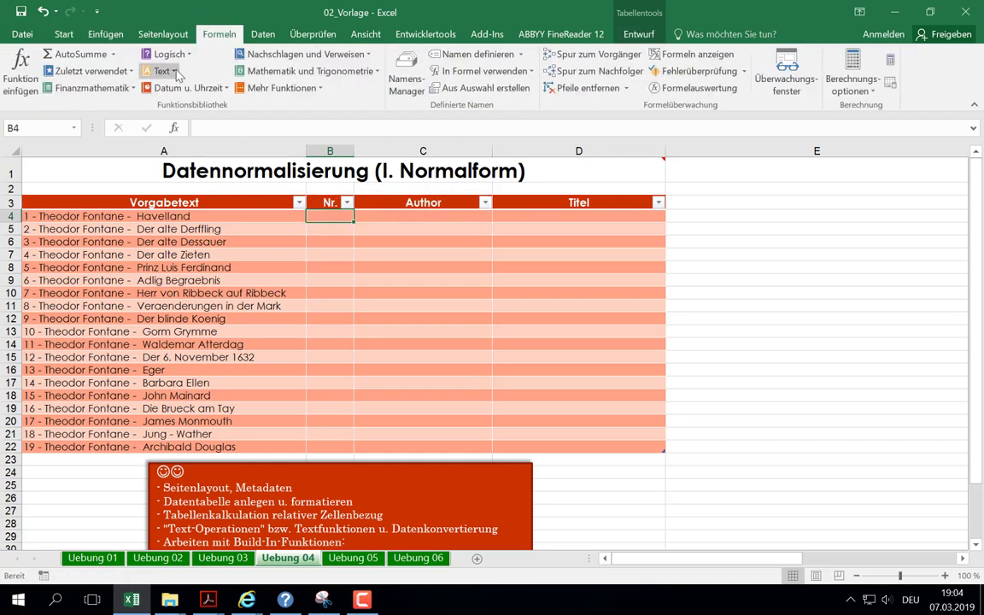
left_click(163, 71)
scroll(198, 393, "down", 2)
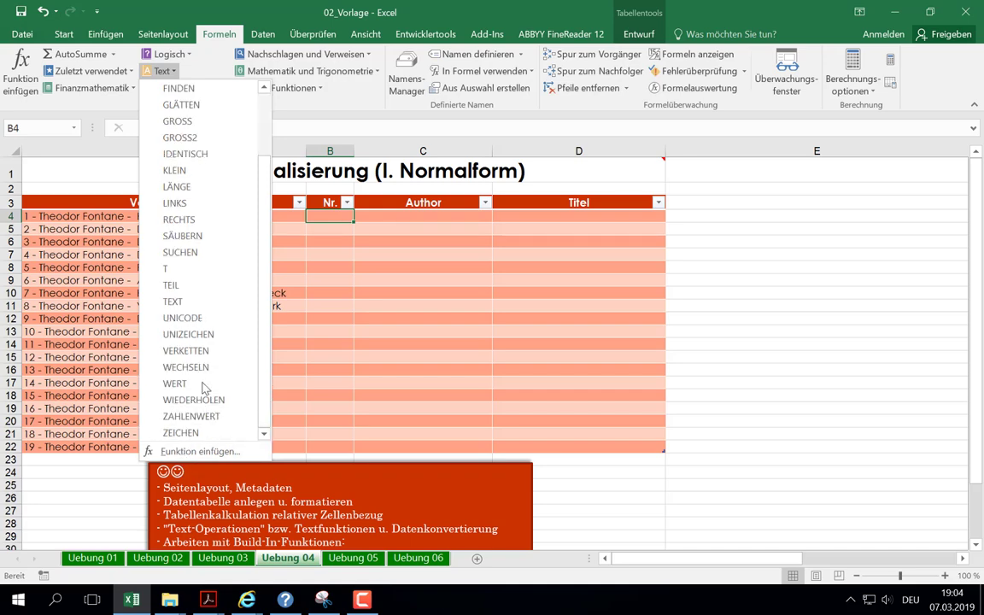
left_click(176, 382)
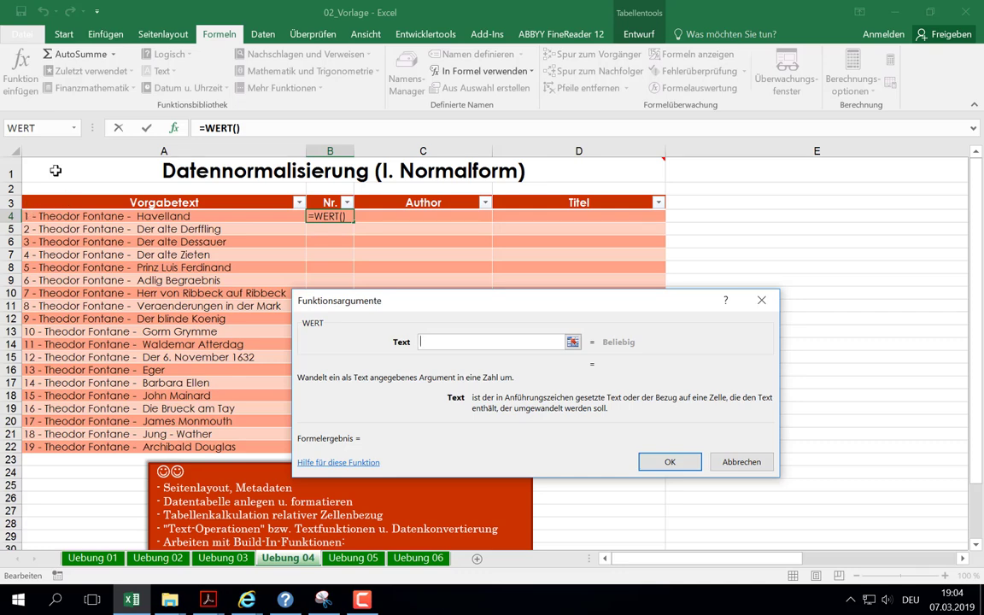
Step: Nest LINKS inside WERT with the row's Vorgabetext as its text
left_click(73, 127)
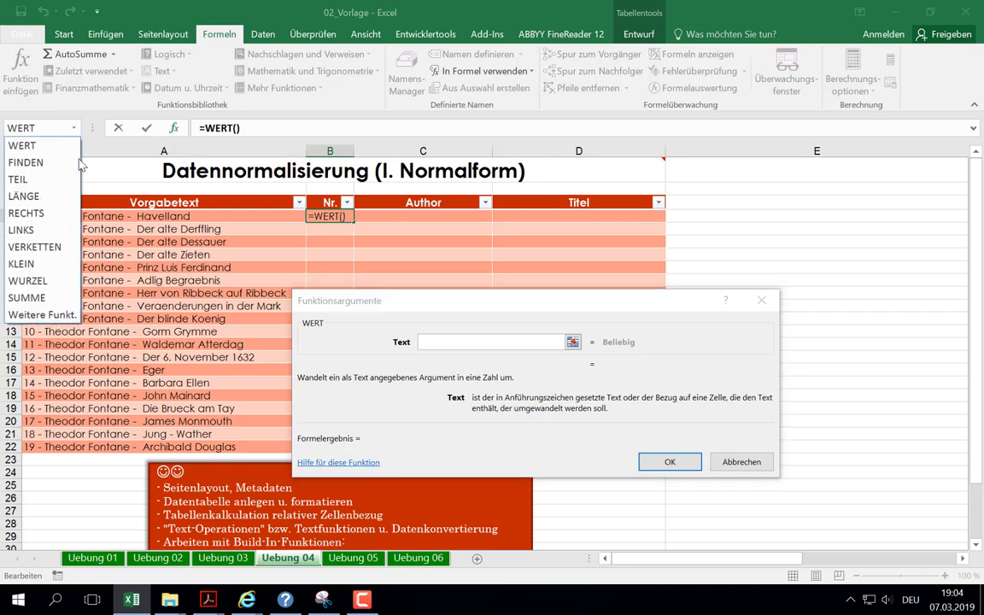
left_click(26, 230)
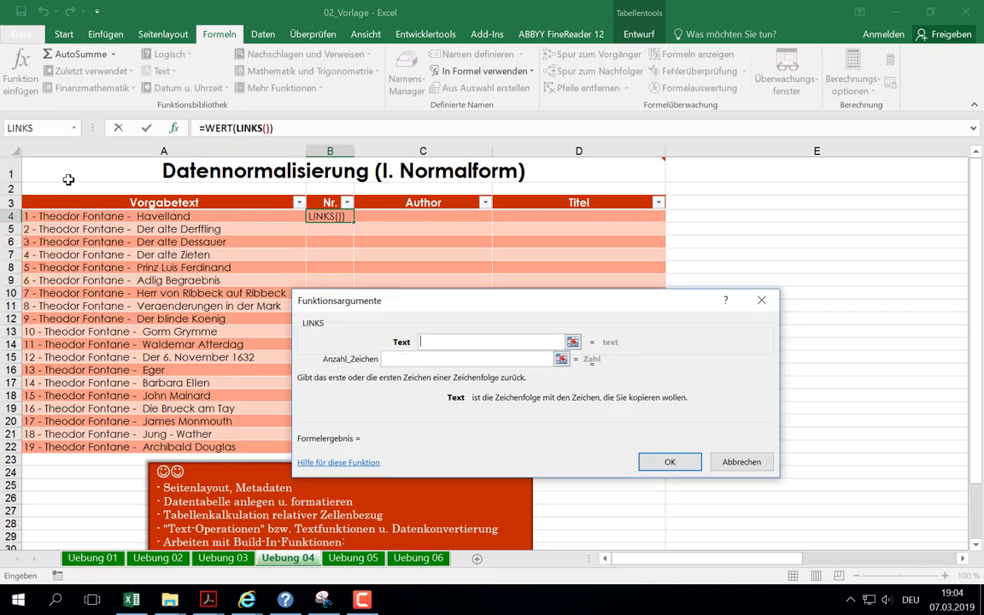
left_click(51, 217)
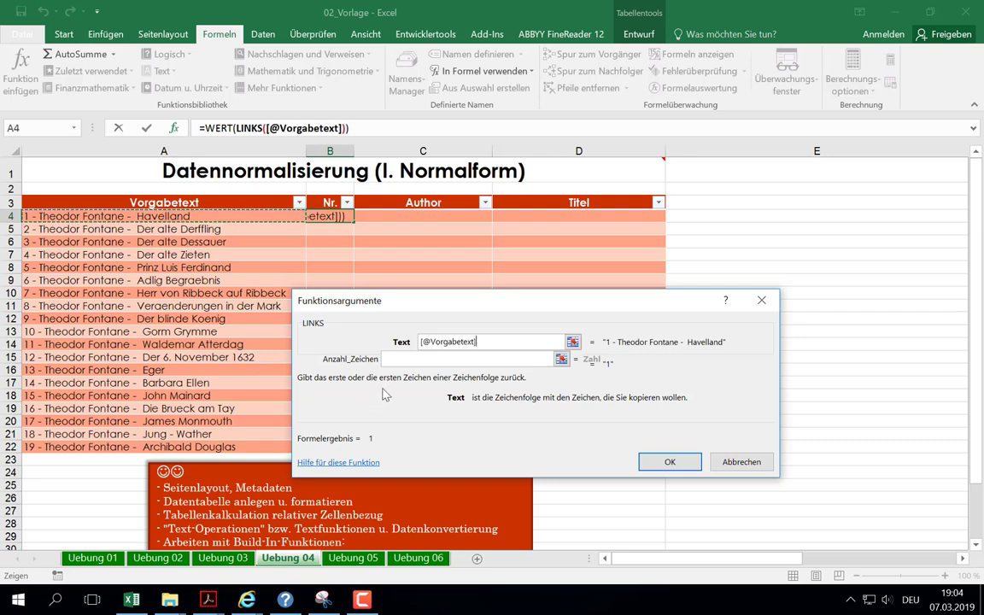
left_click(406, 361)
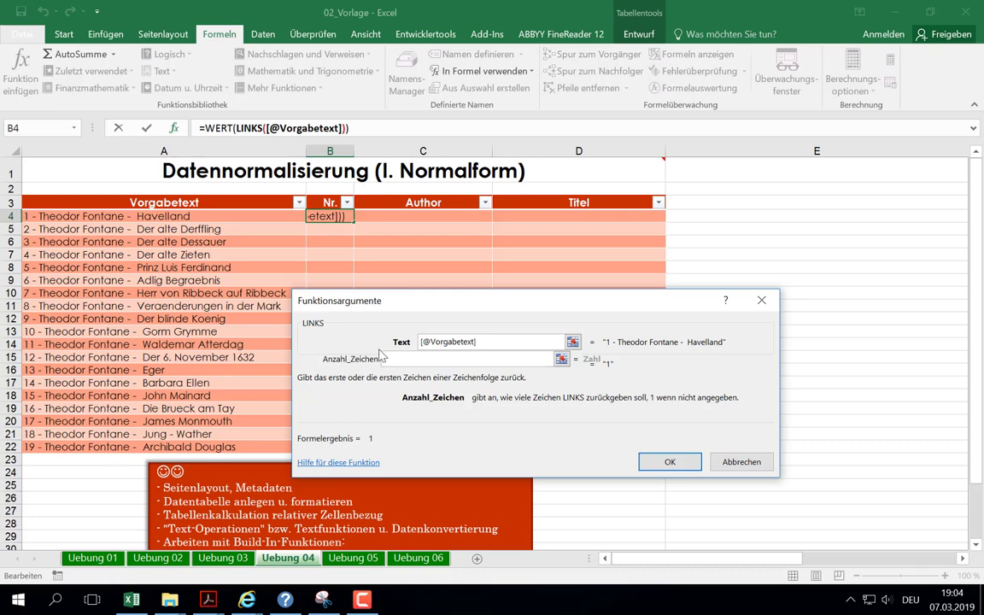
left_click(74, 128)
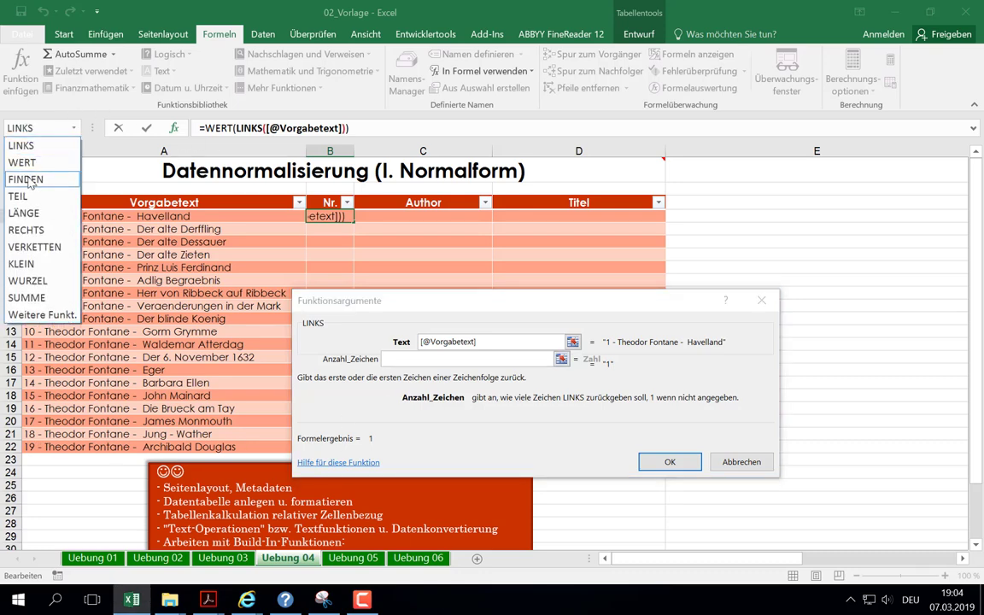
left_click(29, 180)
type("\" \"")
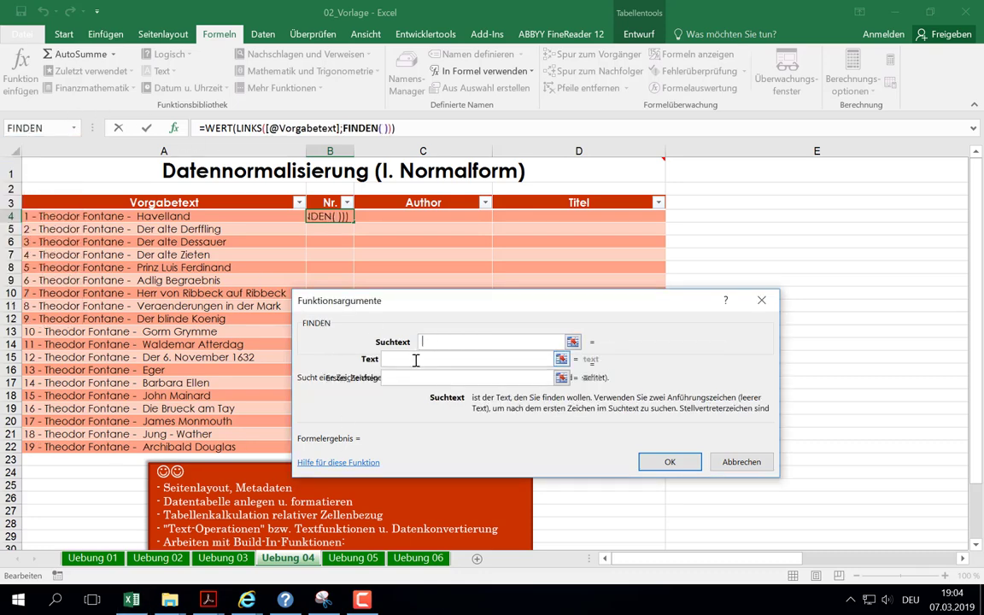
left_click(415, 359)
left_click(53, 217)
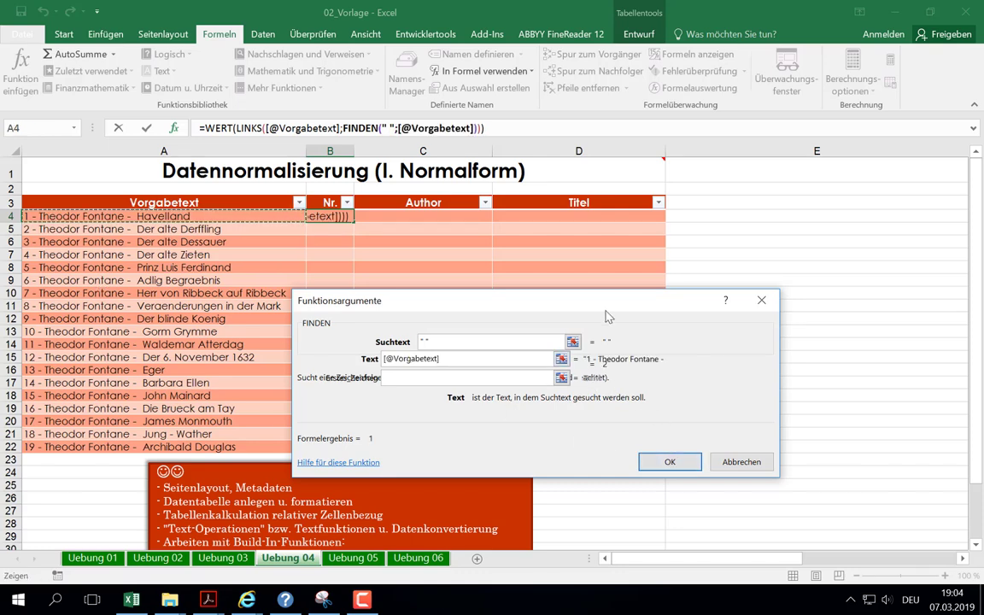
left_click_drag(602, 306, 615, 269)
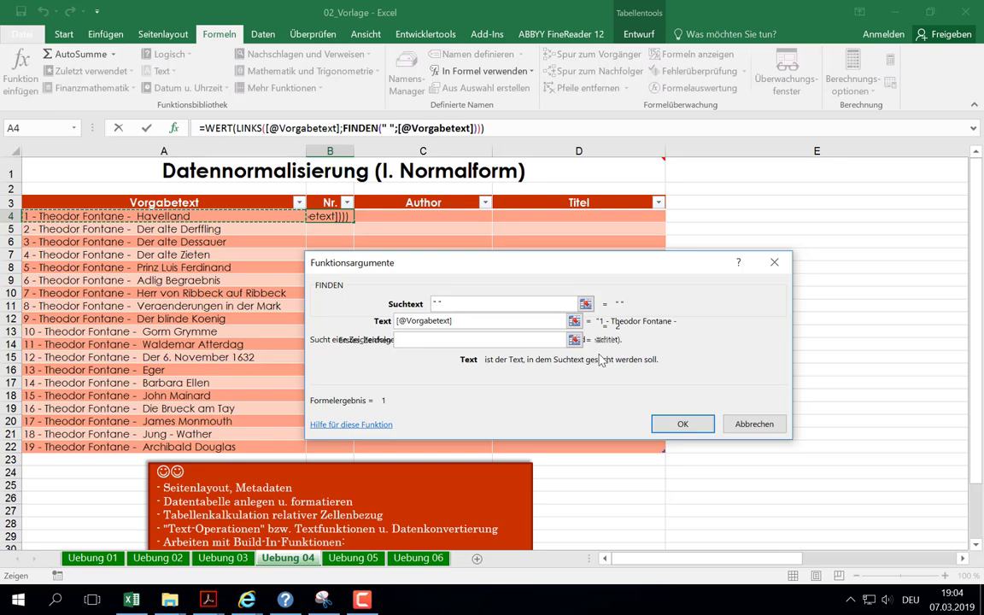
left_click(247, 127)
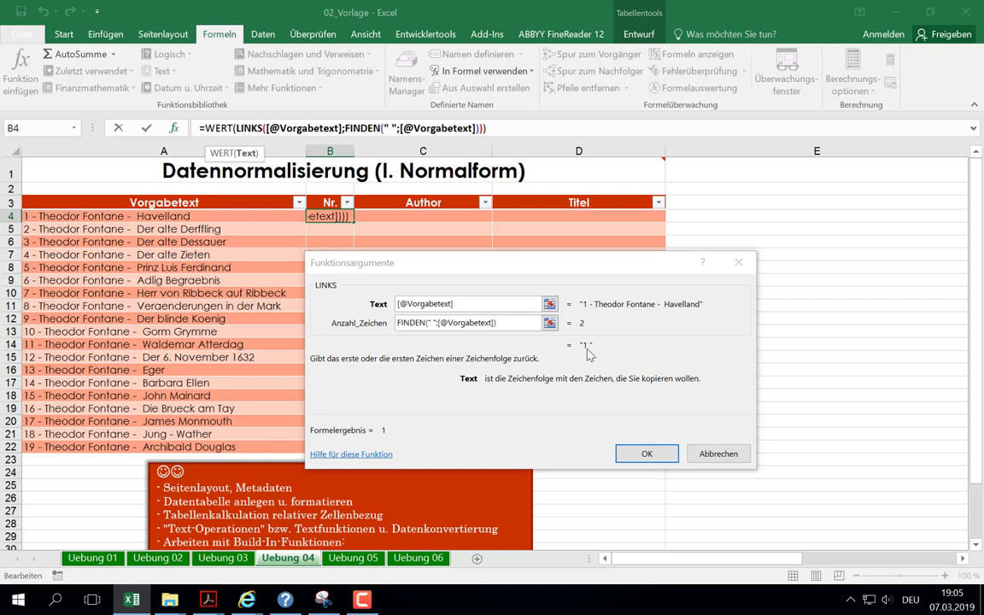
Step: Subtract 1 from the FINDEN count and commit, filling Nr. with 1 to 19
left_click(220, 127)
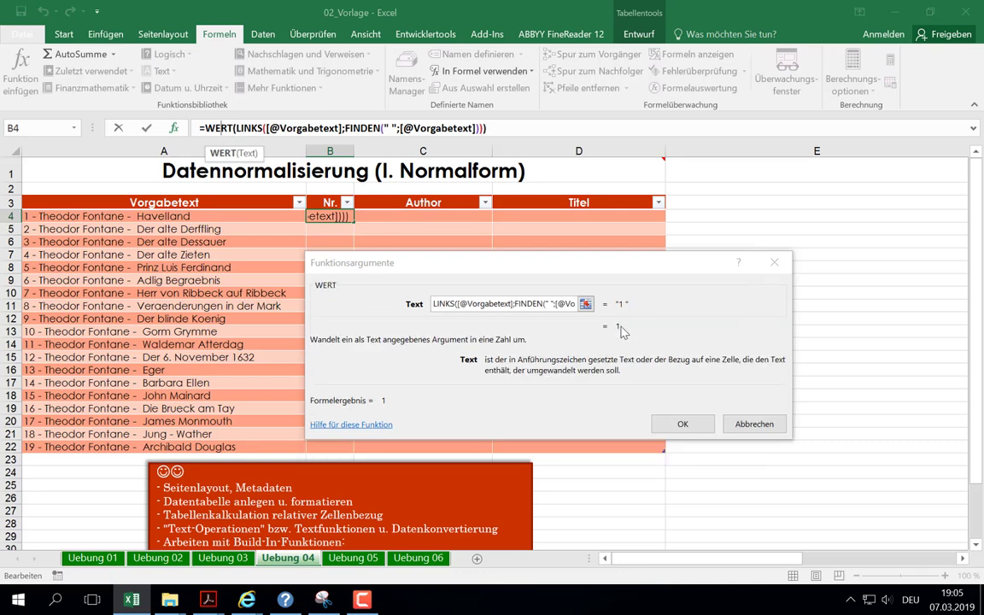
left_click(239, 127)
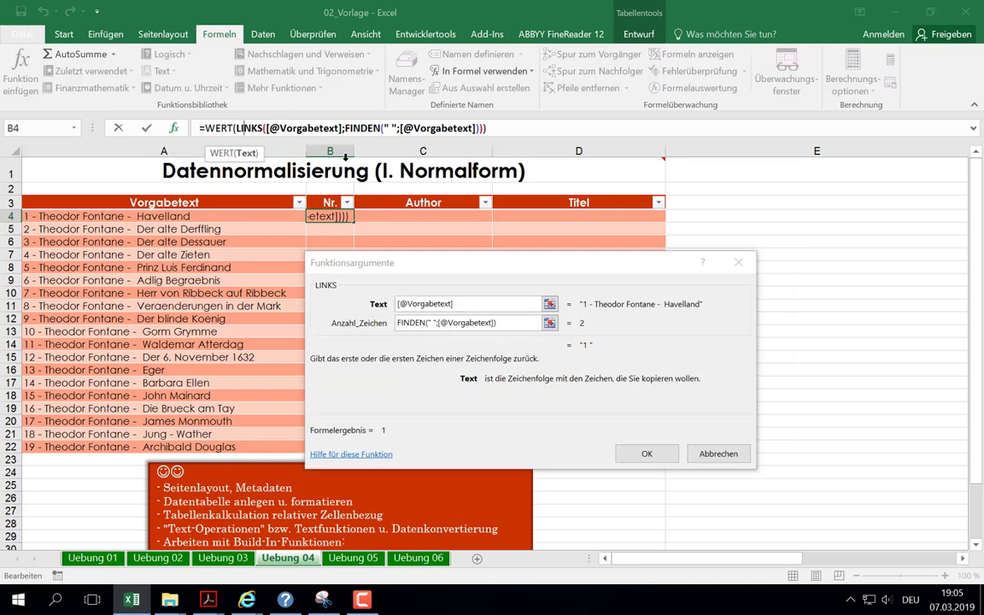
left_click(525, 325)
type("-1")
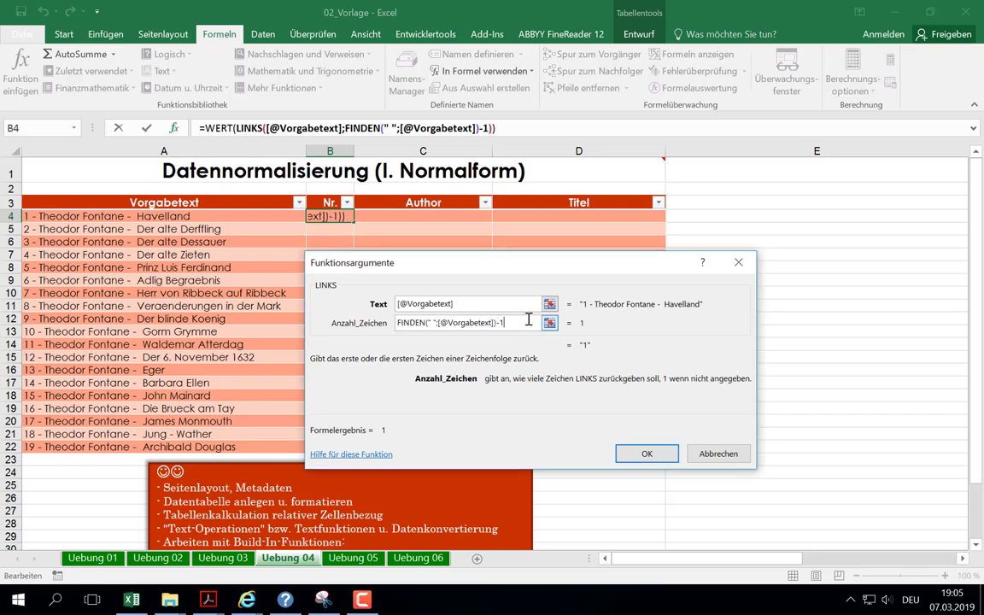
left_click(209, 127)
left_click(254, 128)
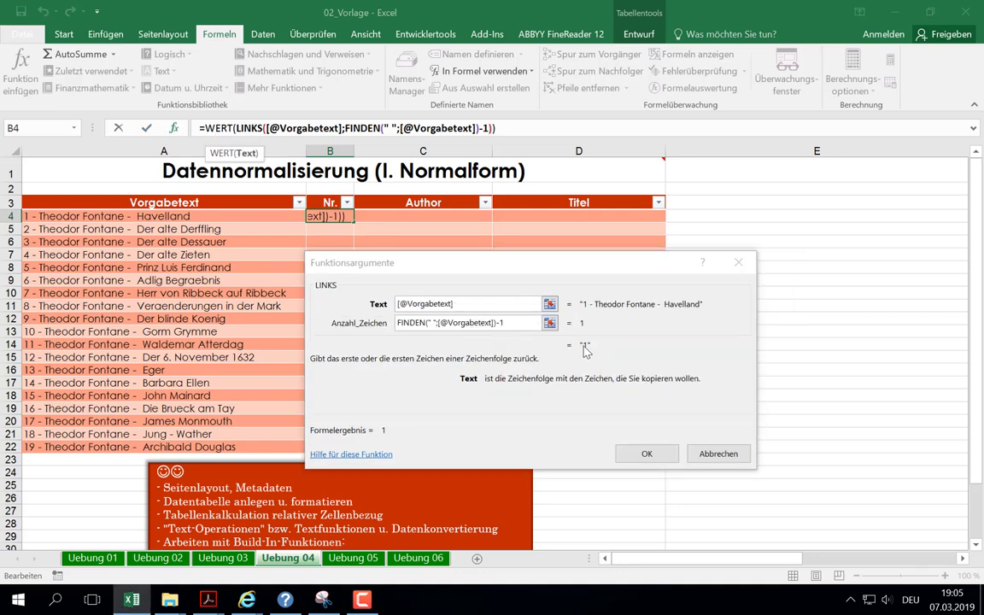
left_click(210, 127)
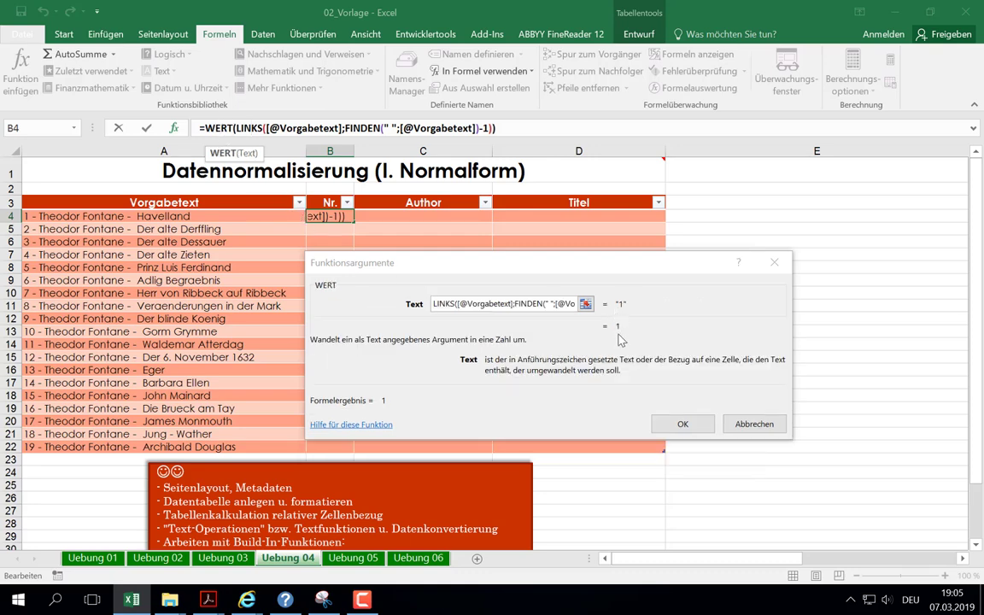
left_click(681, 424)
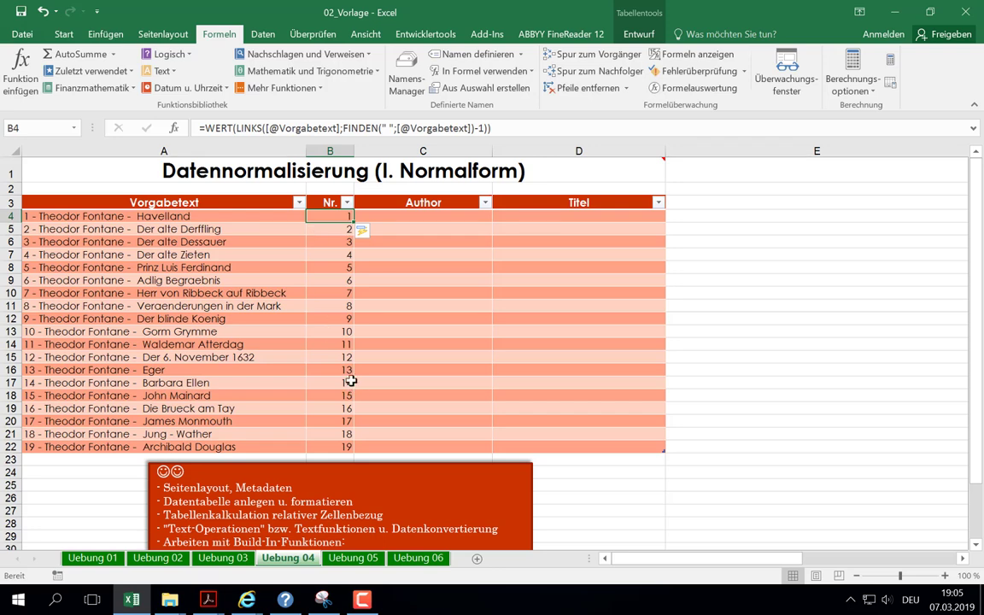
Step: Start a TEIL formula in C4 with the row's Vorgabetext as its text
left_click(343, 419)
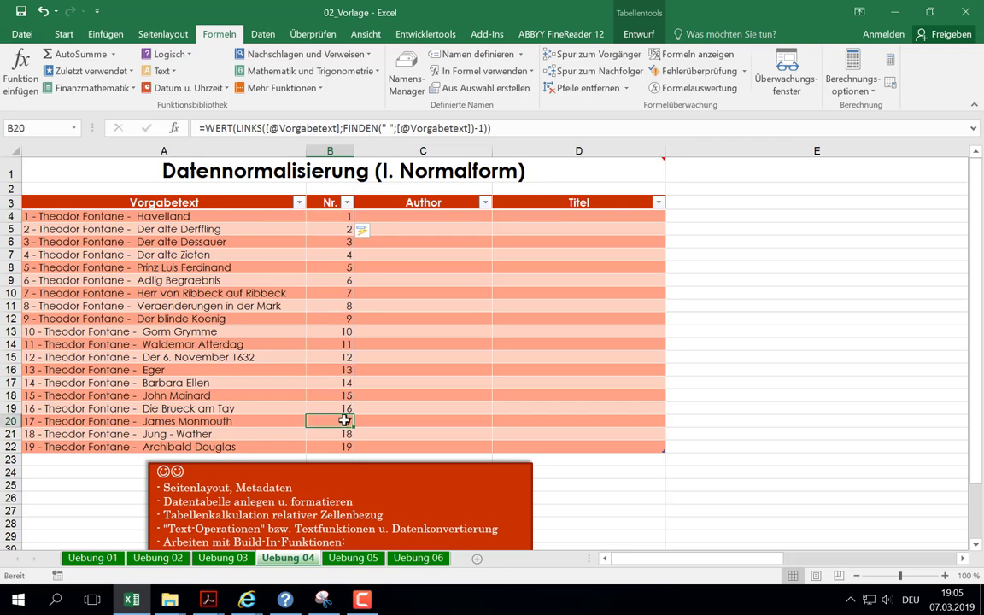
left_click(402, 217)
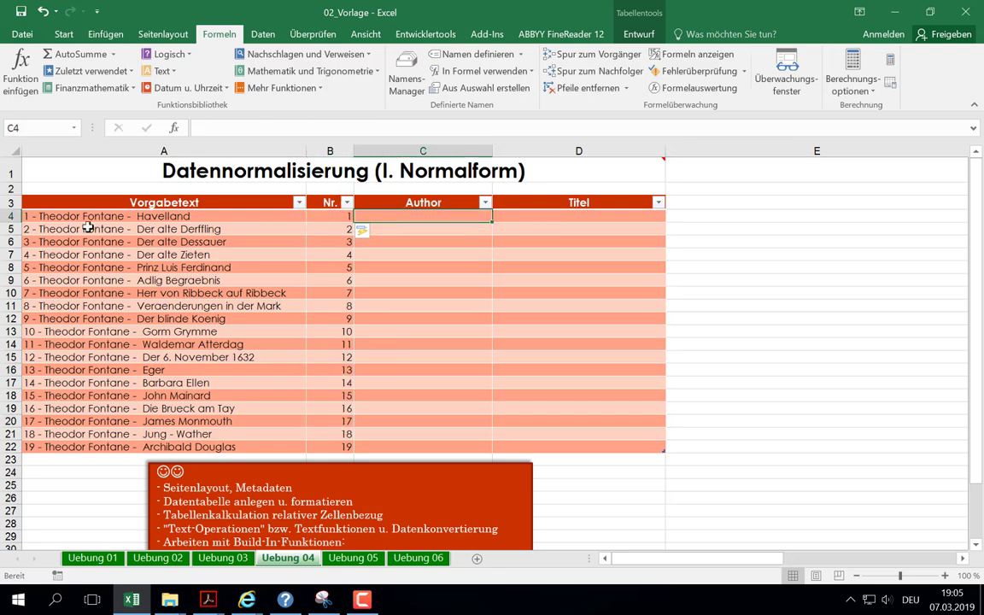
left_click(161, 71)
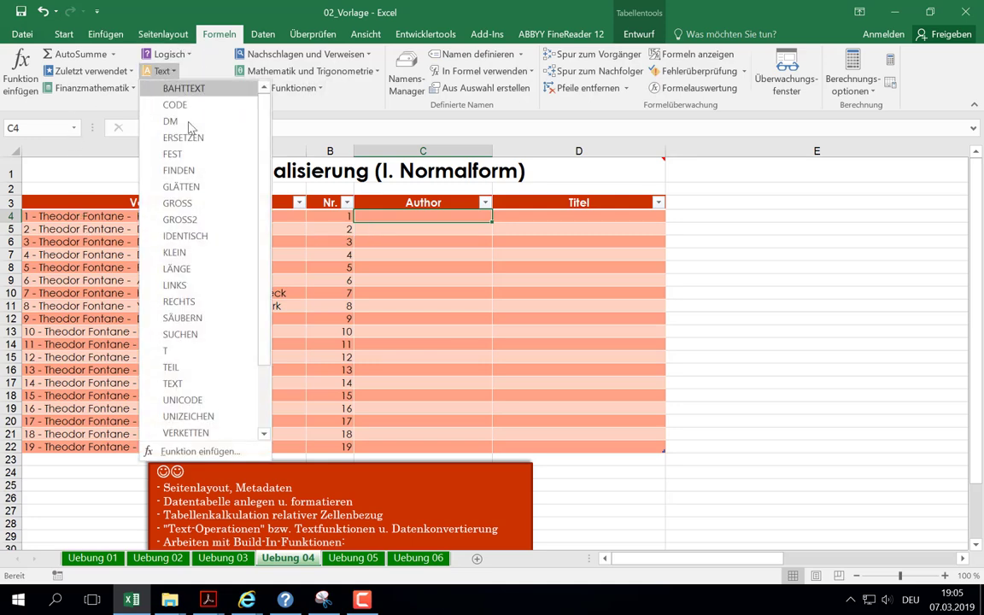
left_click(197, 376)
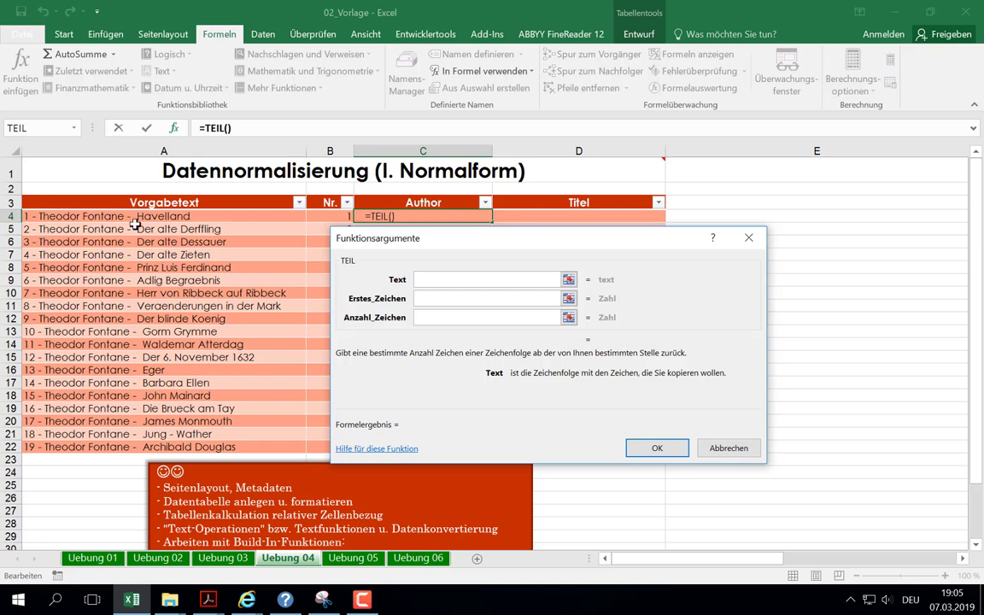
left_click(43, 218)
left_click(435, 298)
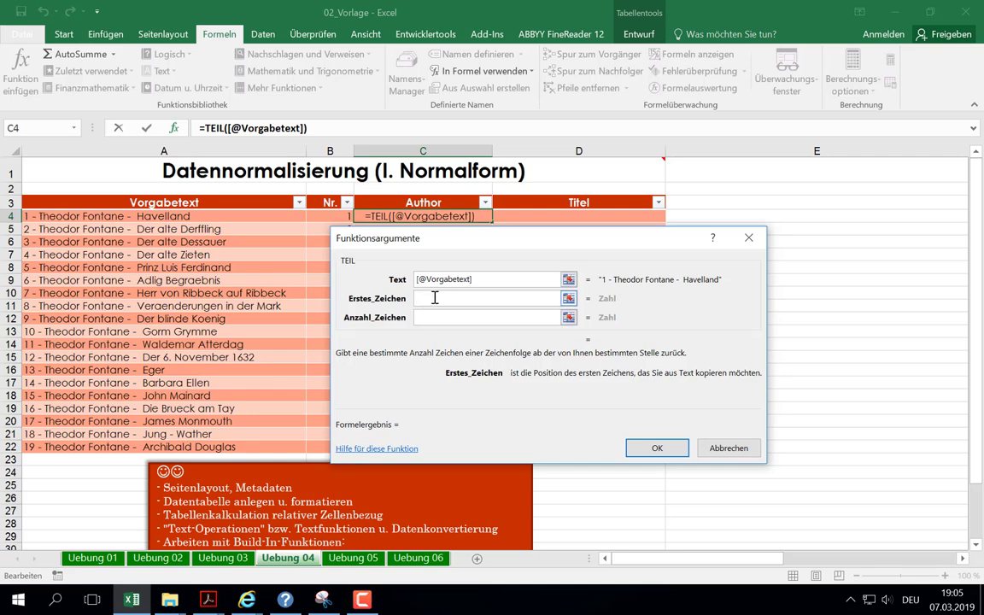
left_click(74, 127)
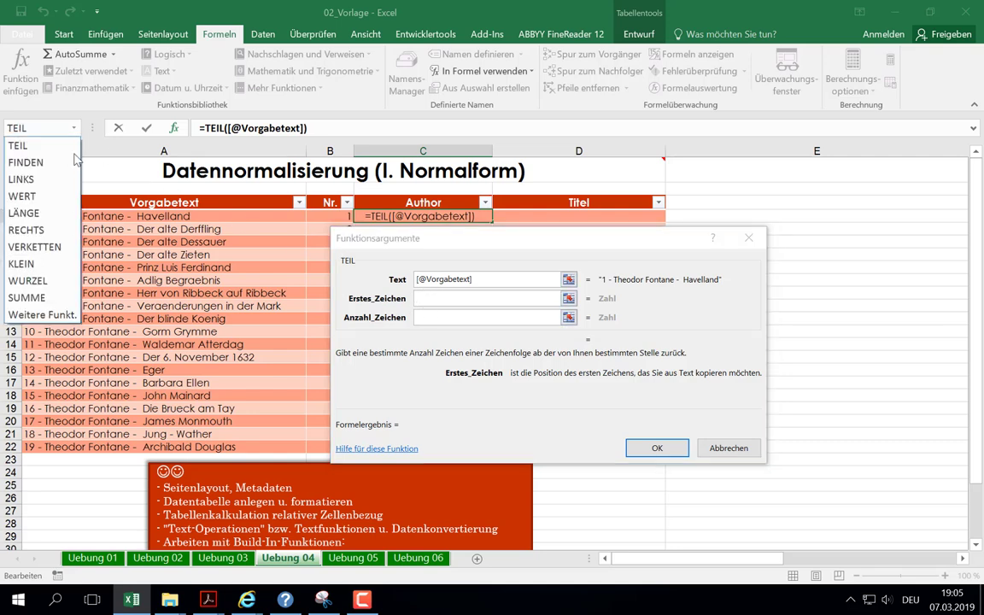
left_click(39, 161)
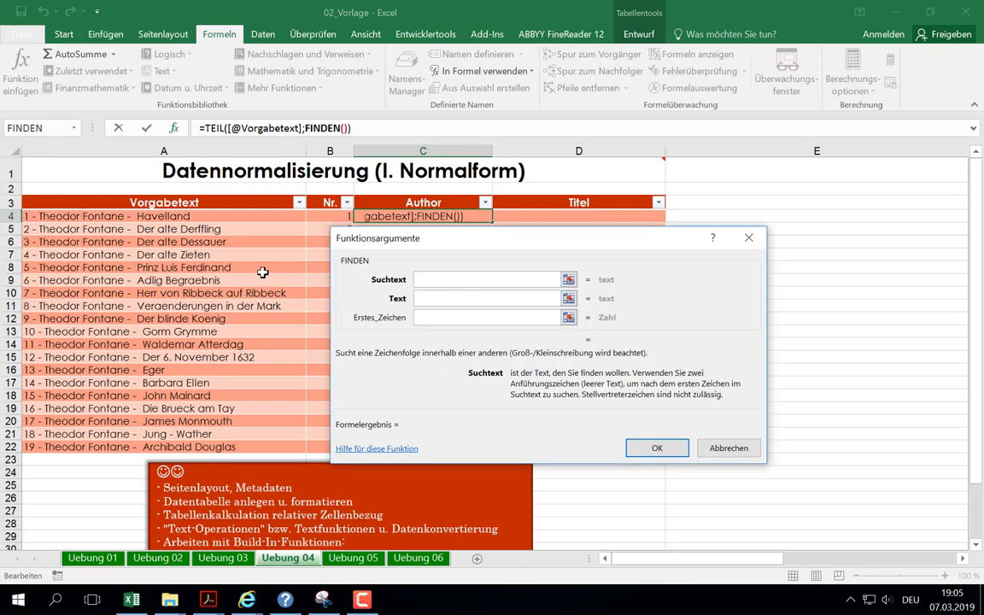
type("-")
left_click(428, 297)
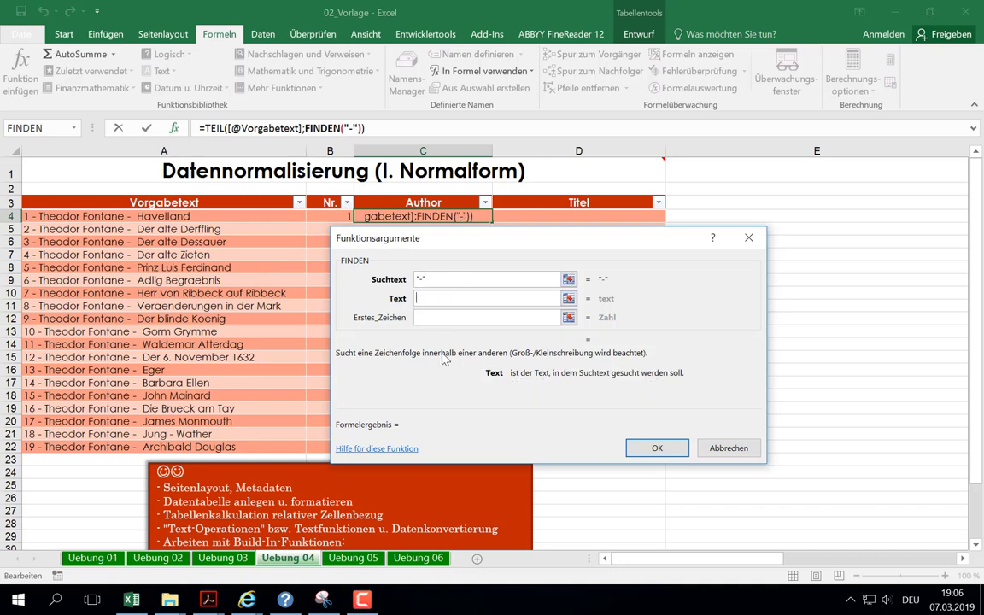
left_click(43, 217)
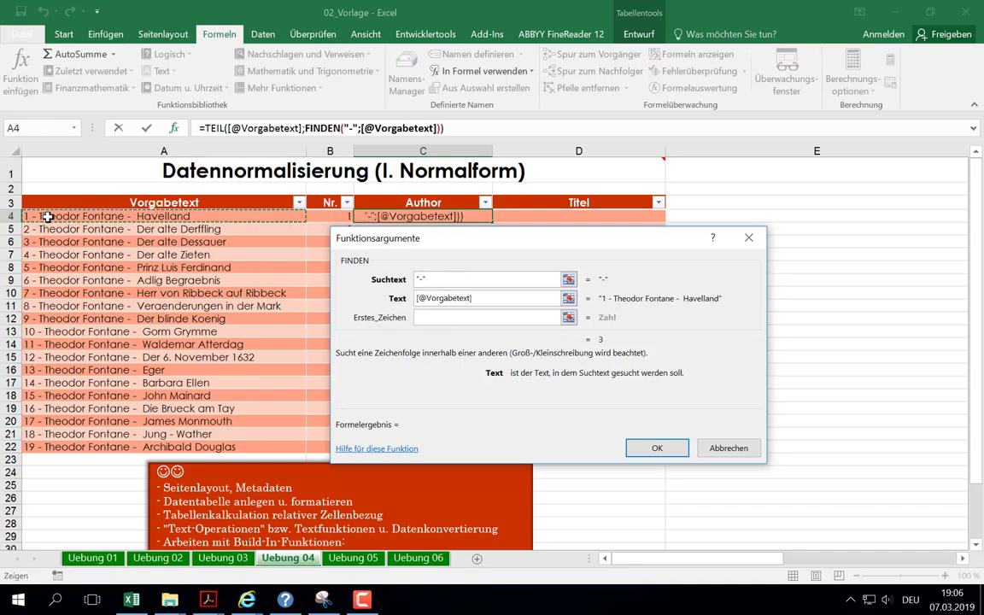
left_click(214, 128)
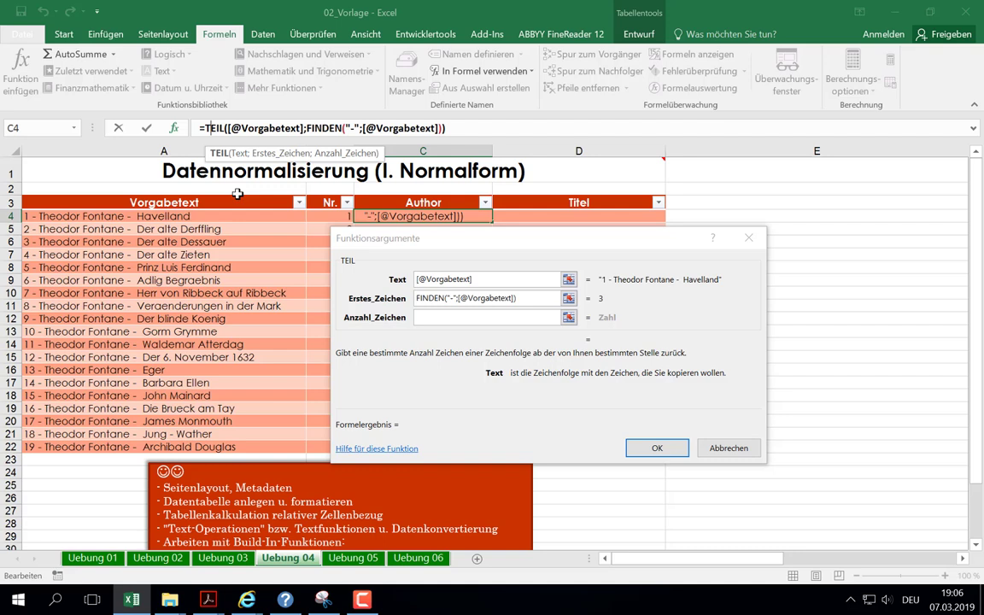
left_click(436, 318)
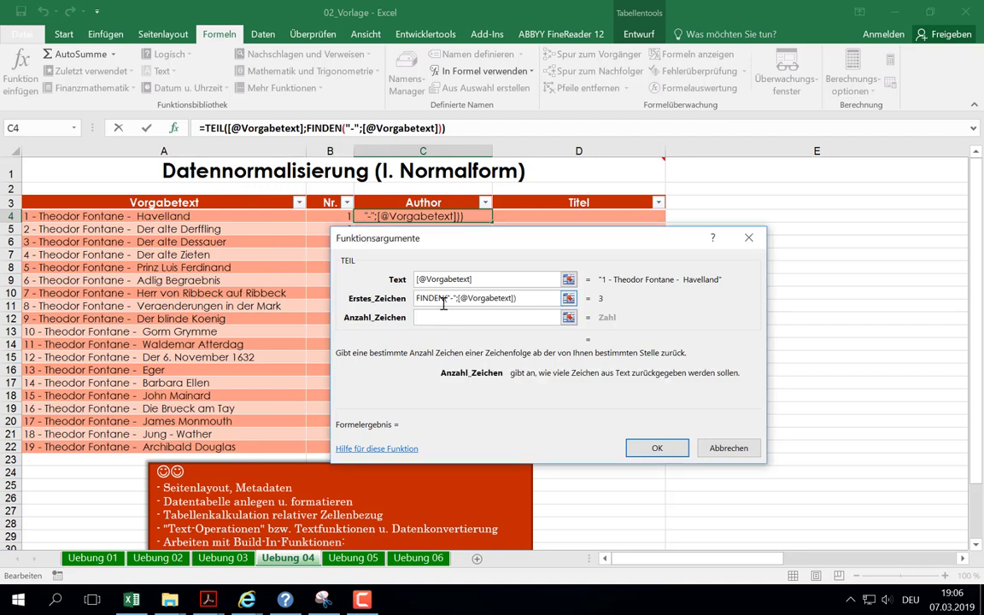
type("5")
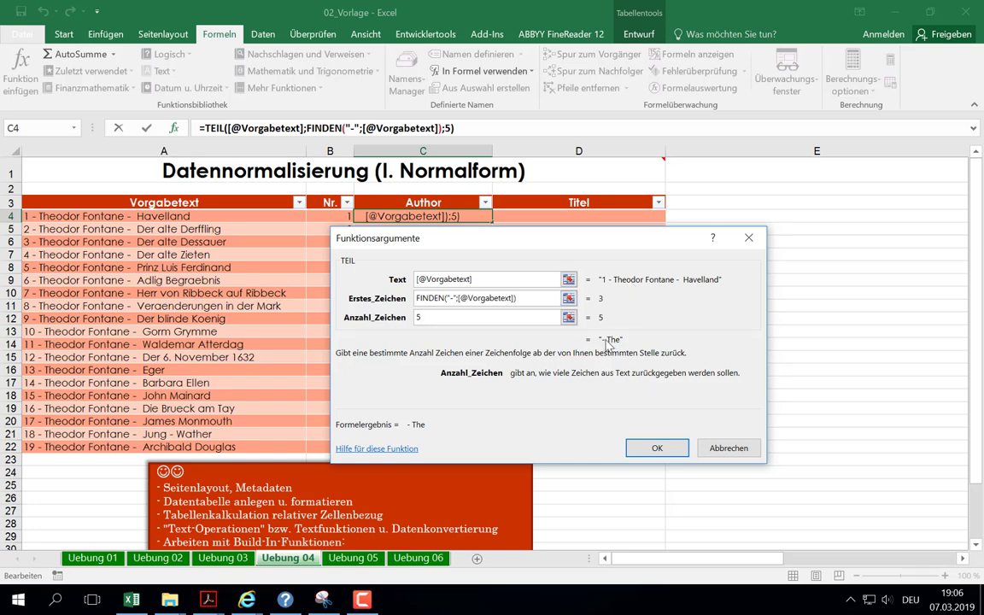
Step: Add +2 to the start position, try 15 characters, then clear the count
left_click(540, 298)
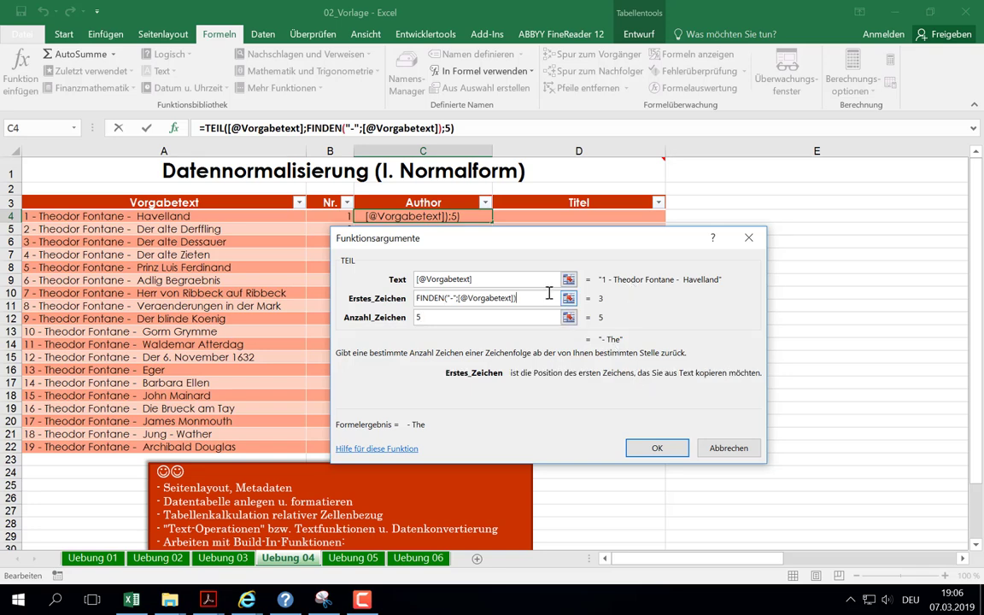
type("+2")
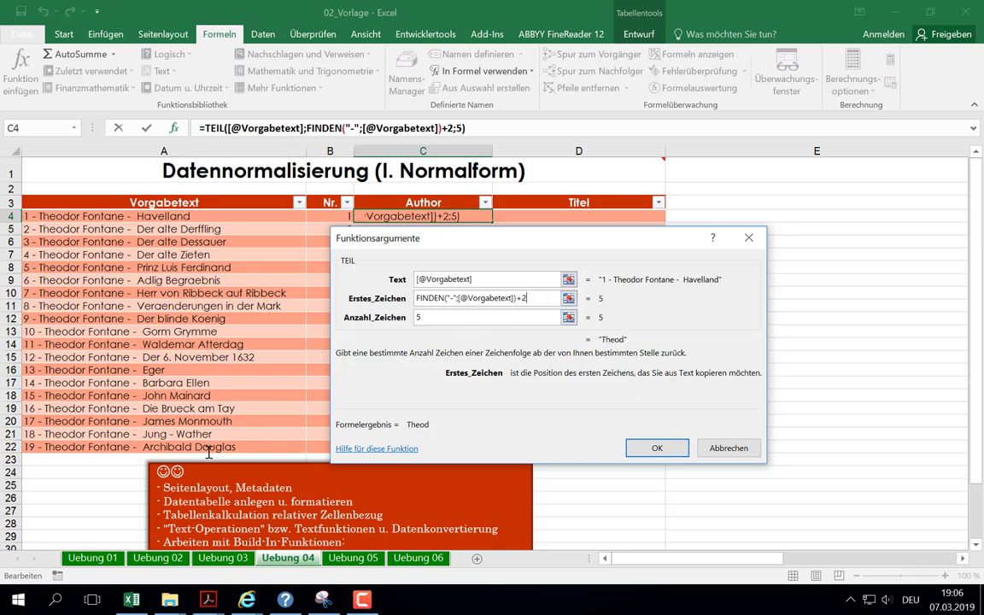
key("Tab")
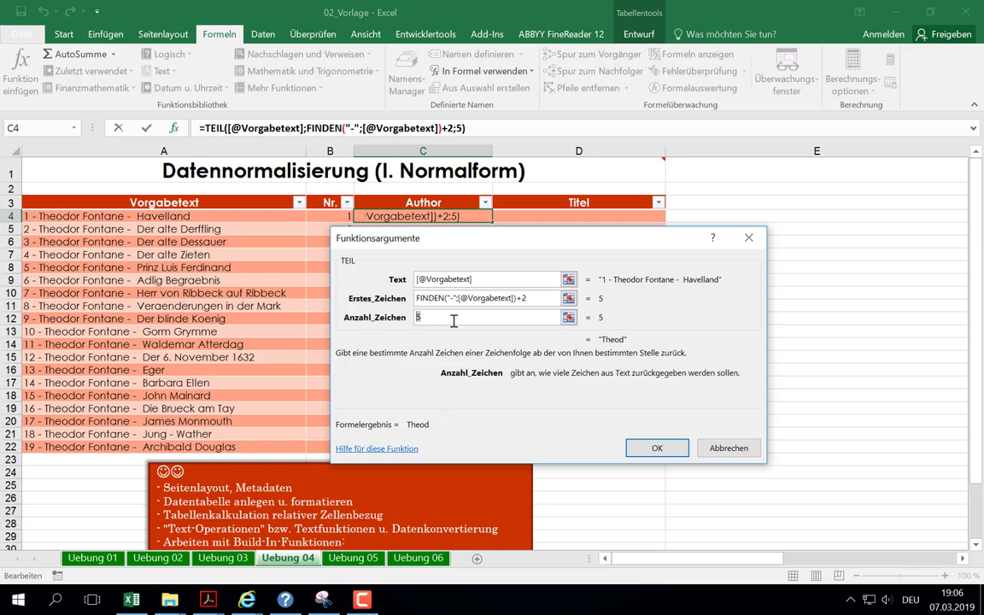
type("15")
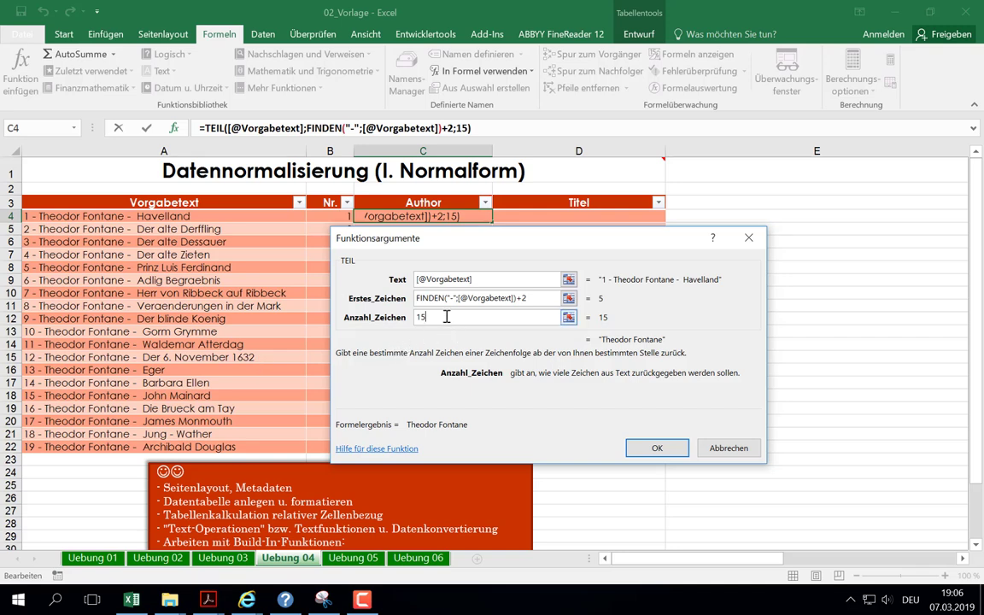
double_click(420, 317)
key("BackSpace")
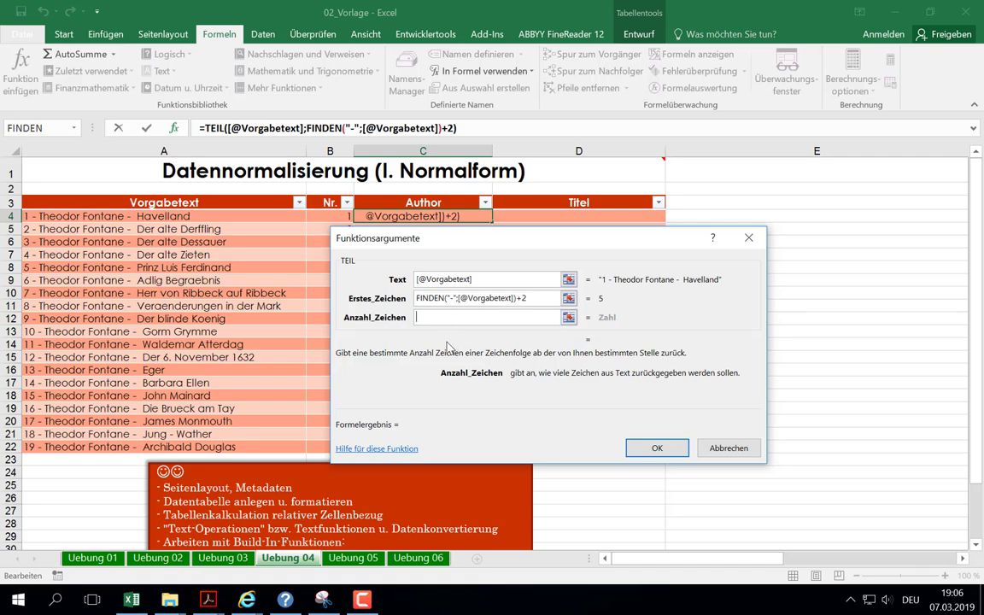
left_click(75, 128)
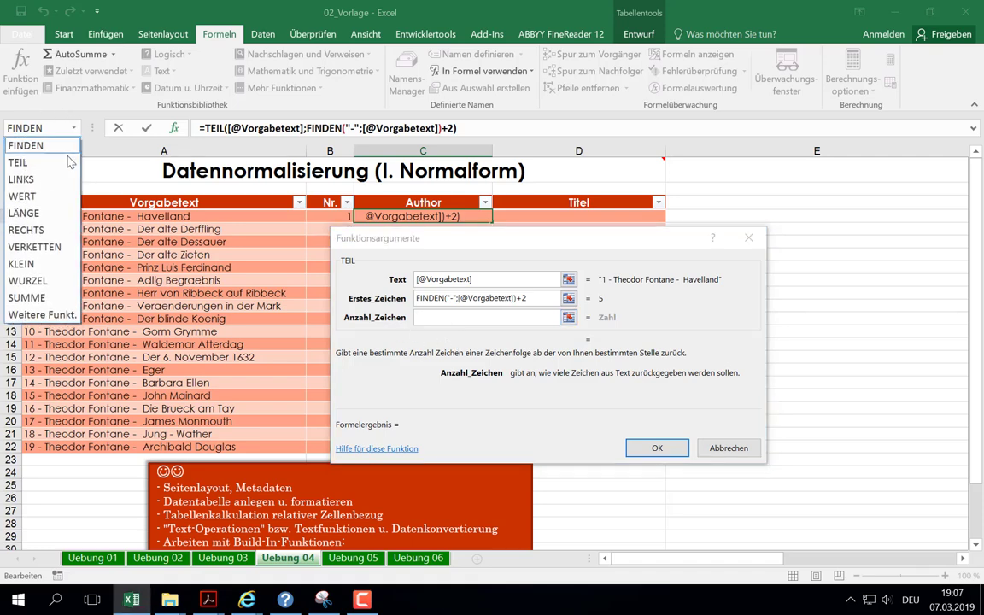
left_click(23, 142)
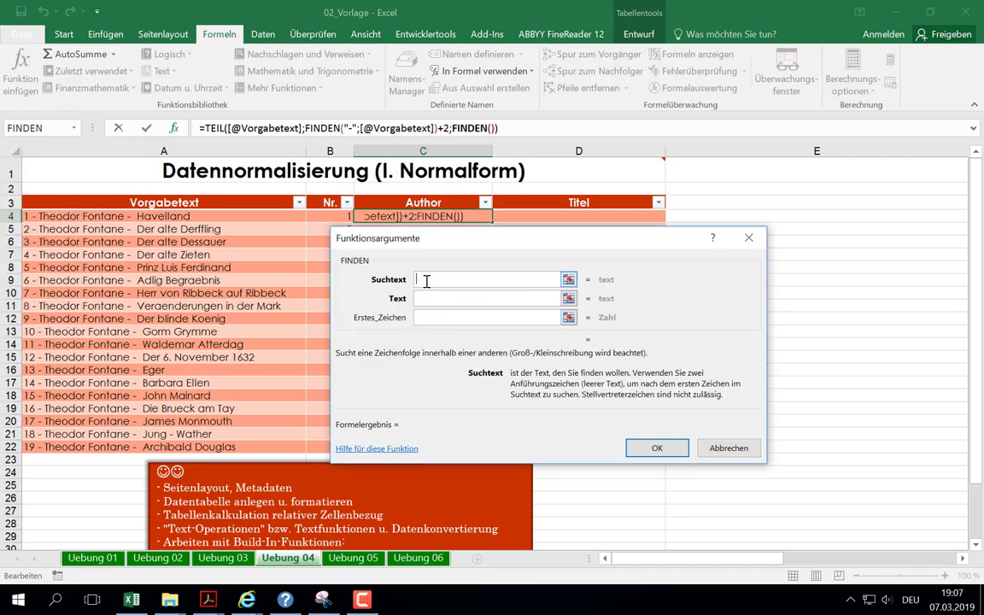
type("-")
key("Tab")
left_click(96, 216)
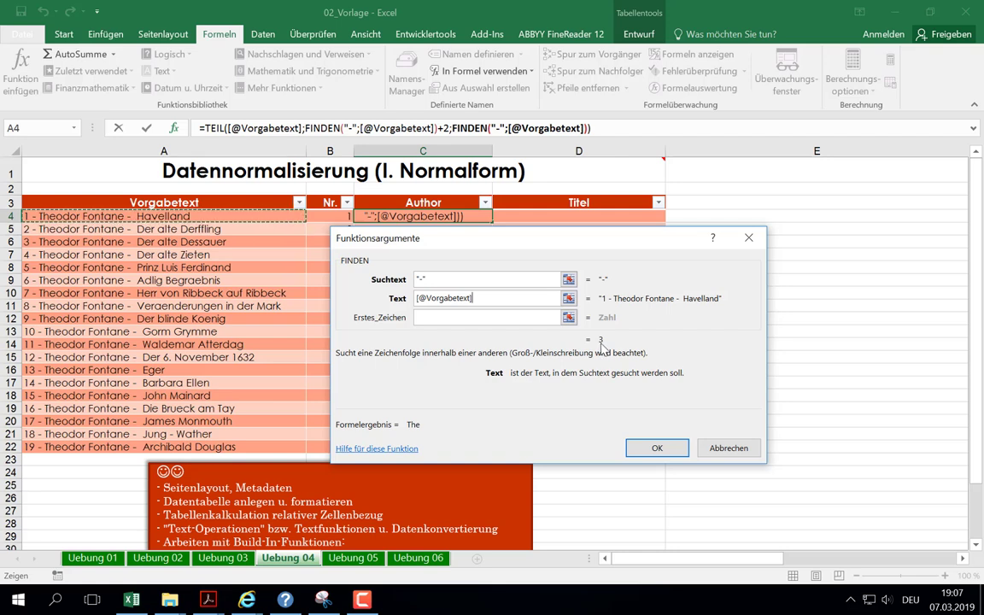
key("Tab")
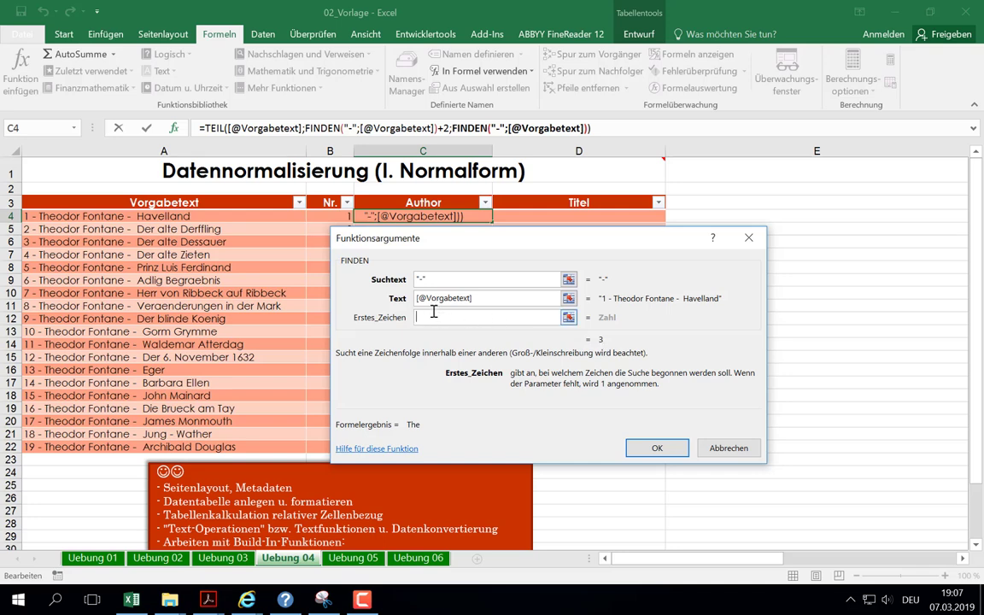
type("4")
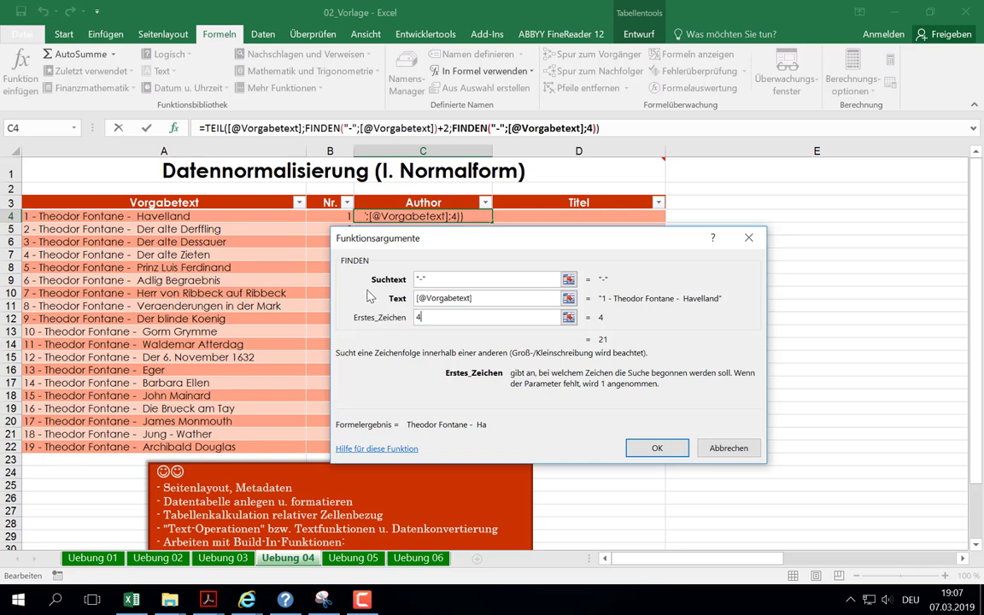
type("5")
left_click(548, 316)
left_click(215, 128)
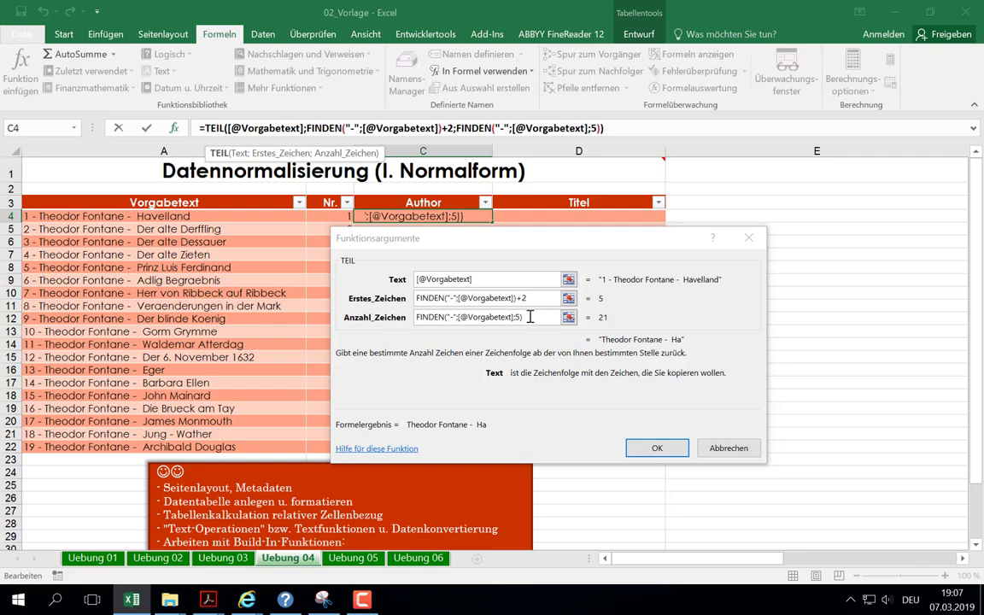
Step: Subtract the first hyphen's position and 3 from the count, then commit the Author formula
left_click(465, 317)
left_click_drag(517, 299, 417, 300)
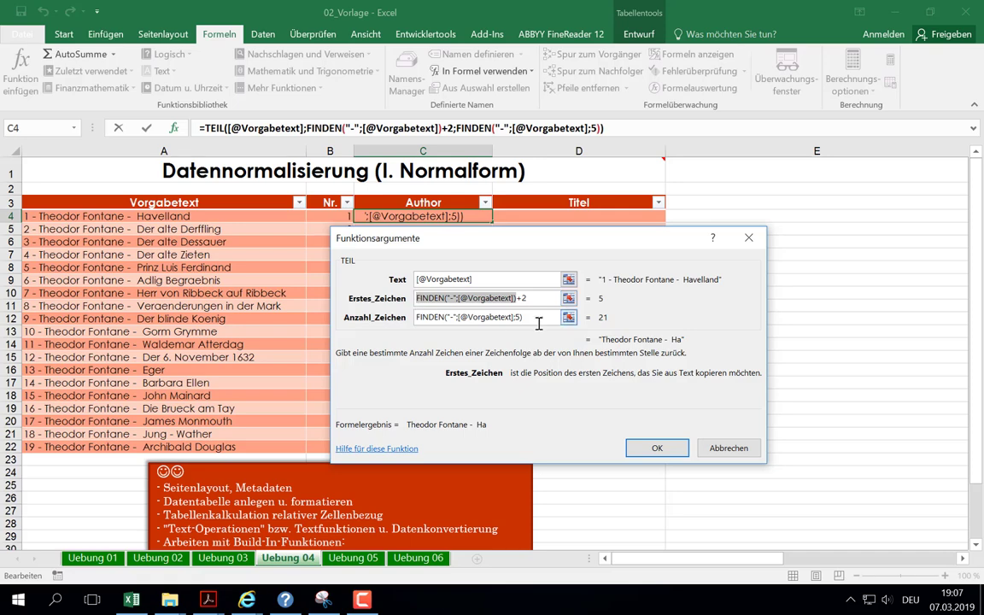
left_click(537, 318)
type("-")
key("ctrl+v")
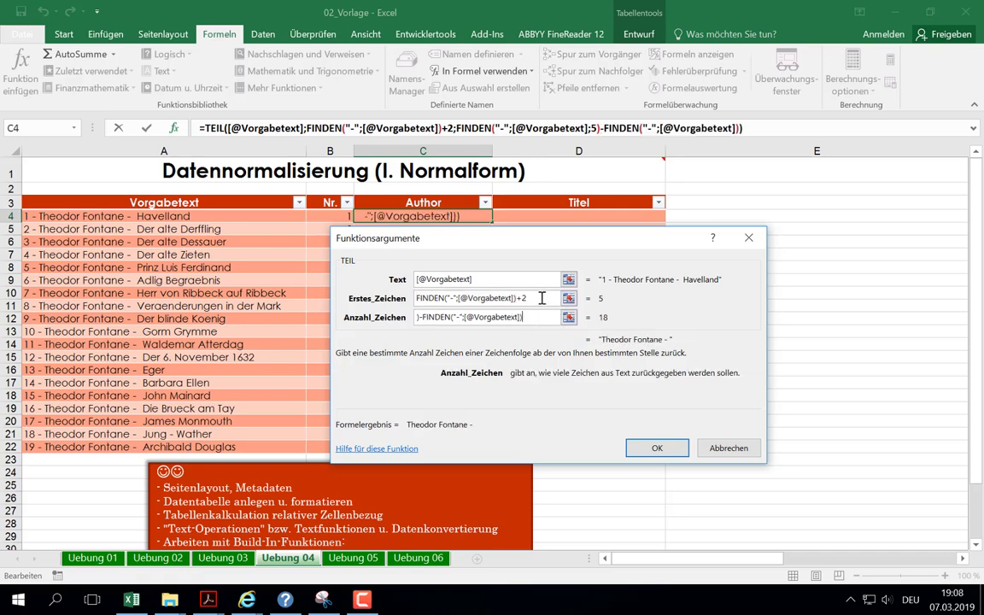
type("-2")
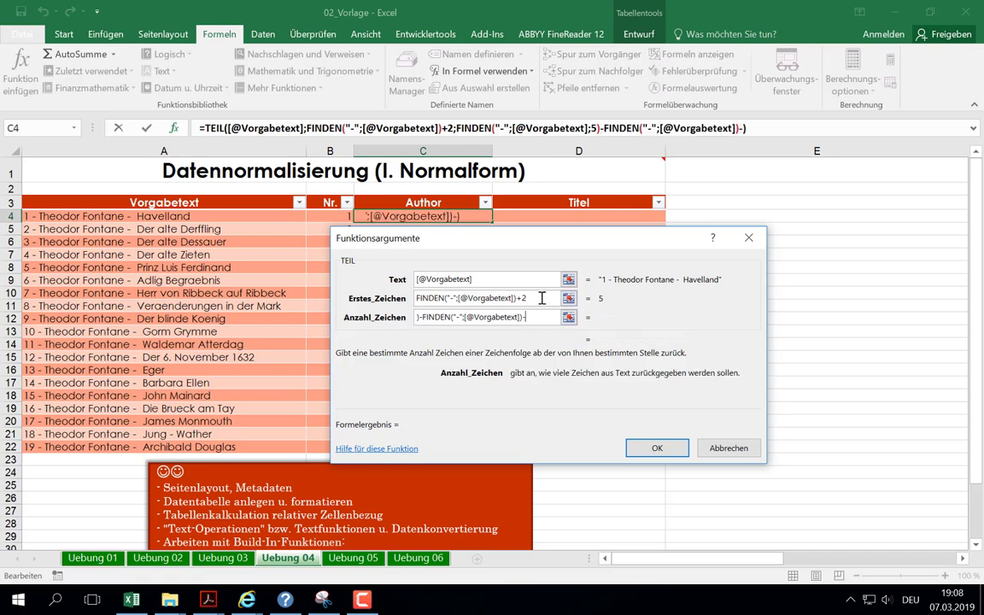
key("BackSpace")
type("3")
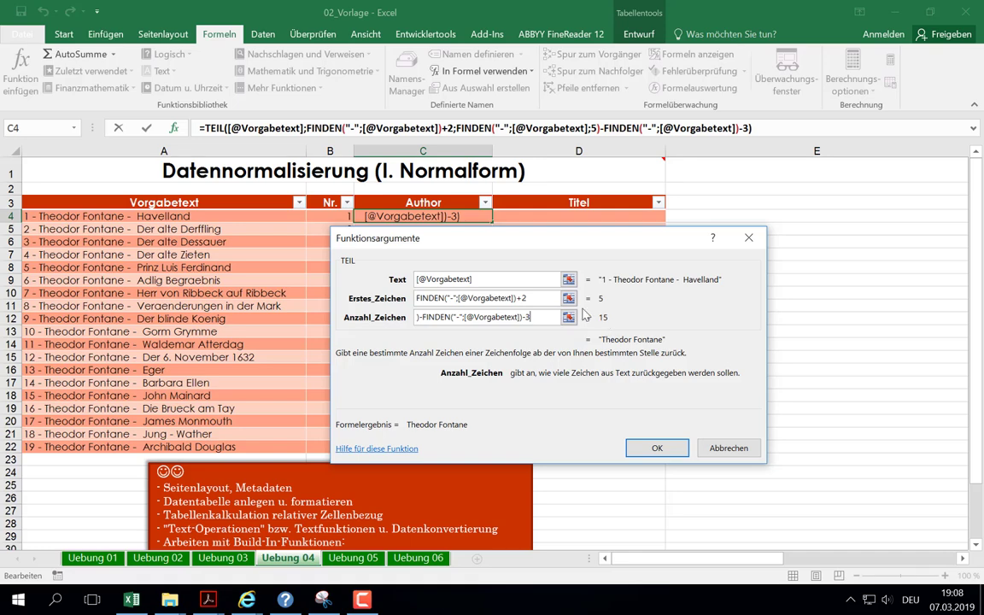
left_click_drag(477, 241, 699, 214)
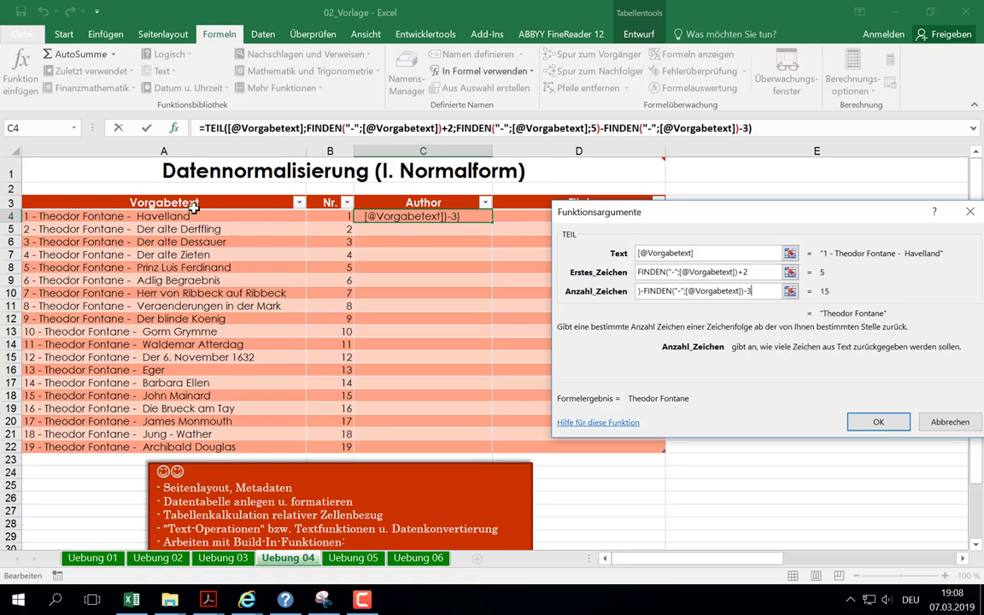
left_click(870, 421)
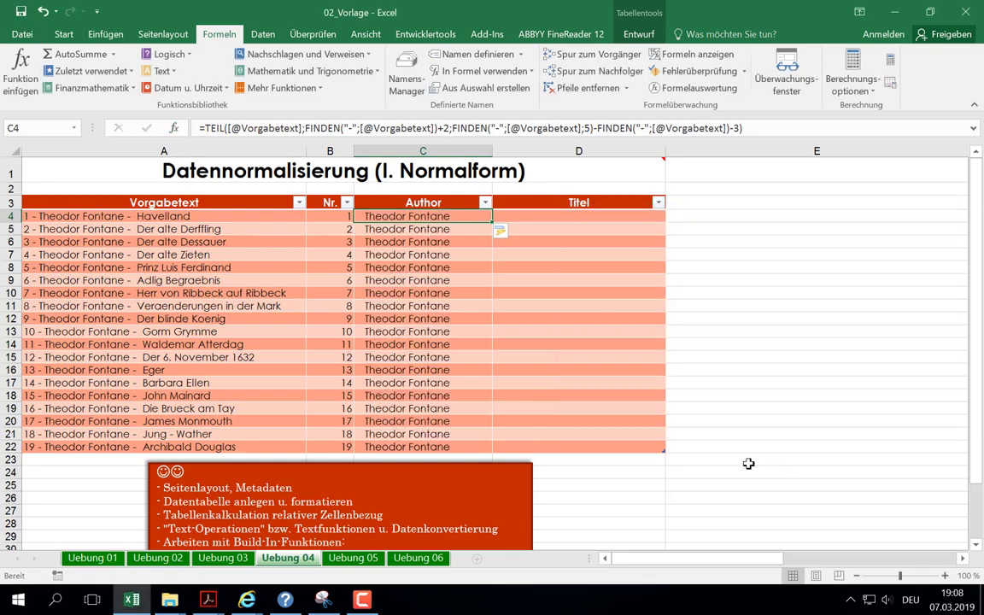
Step: Start a RECHTS formula in D4 with the row's Vorgabetext as its text
left_click(554, 214)
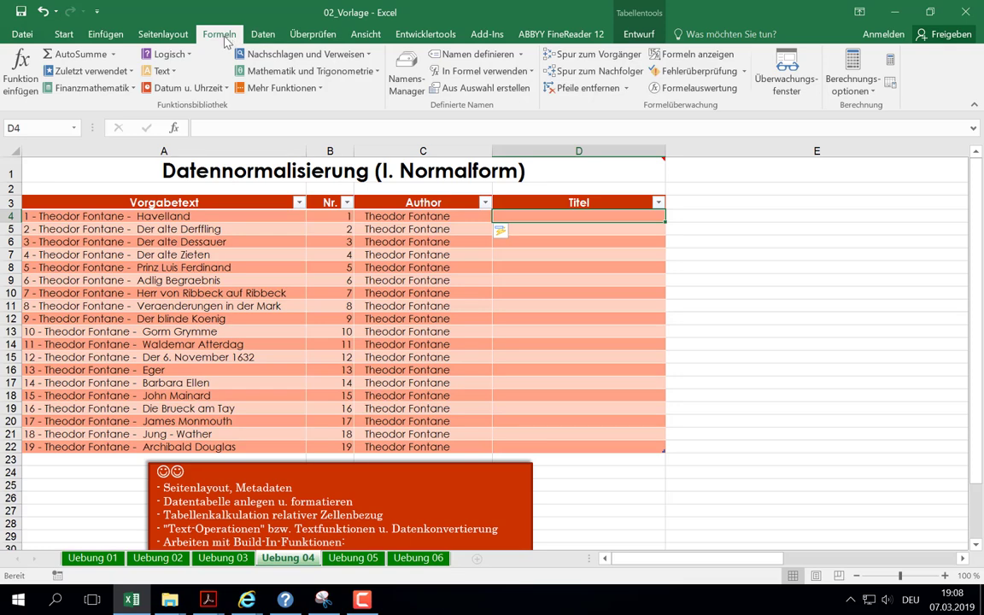
left_click(161, 71)
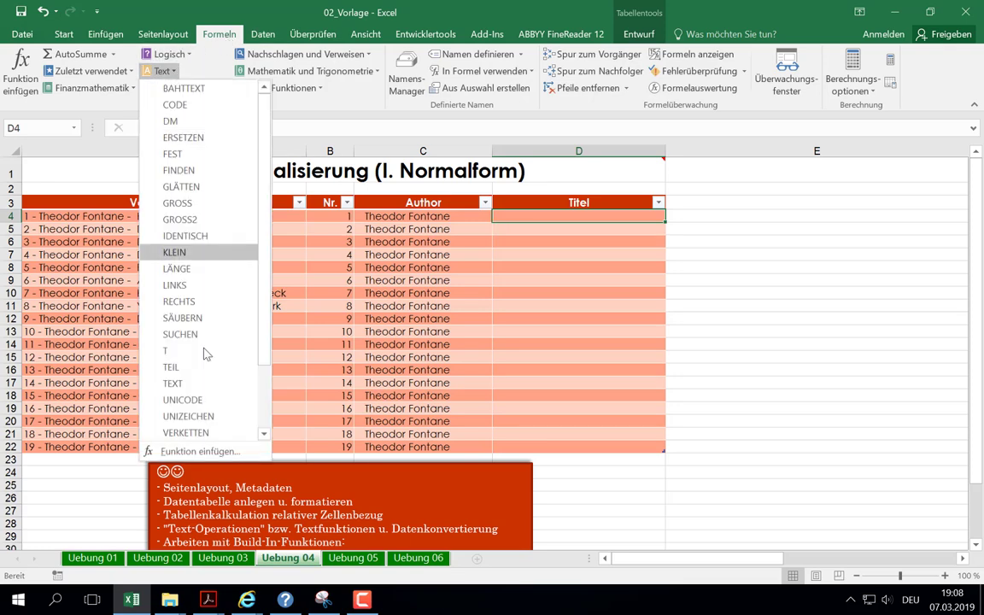
left_click(184, 301)
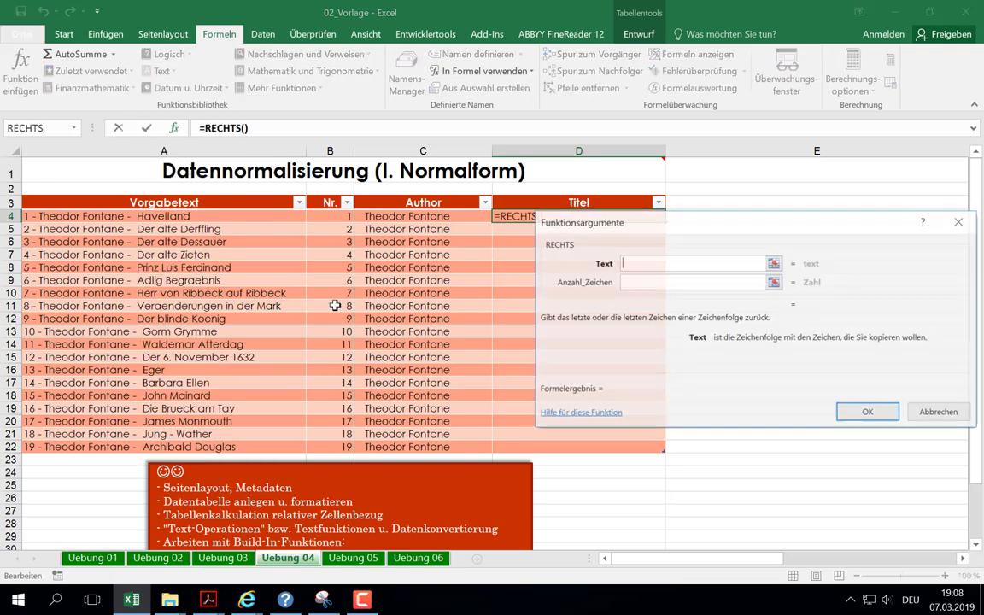
left_click(73, 216)
left_click(648, 285)
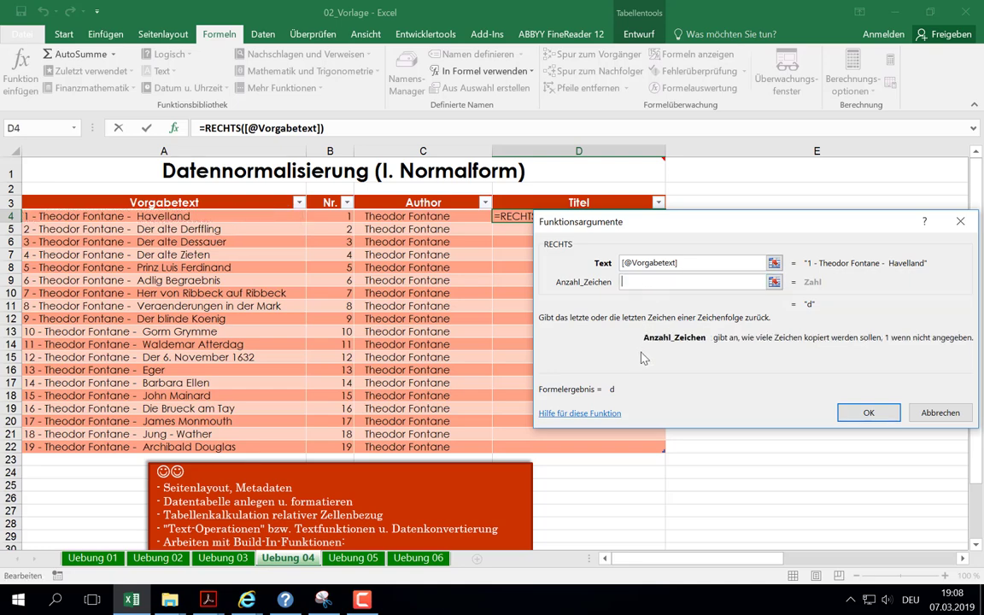
left_click(74, 127)
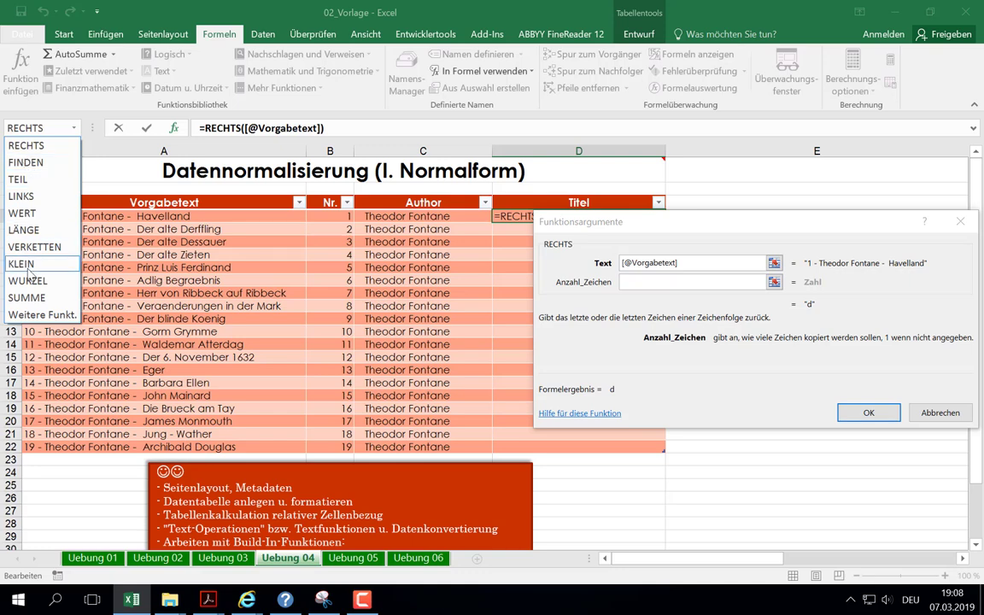
left_click(24, 229)
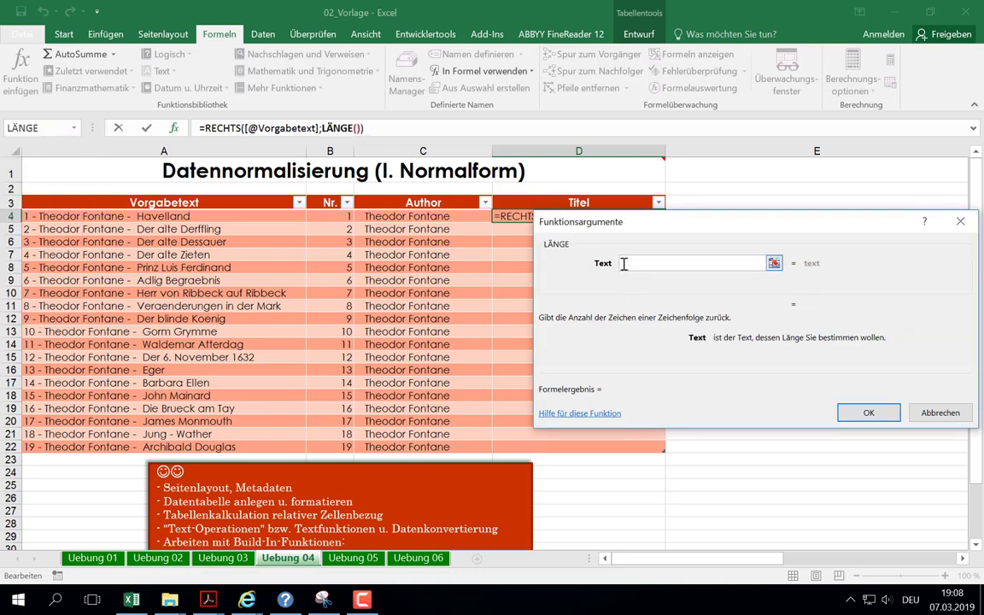
left_click(58, 216)
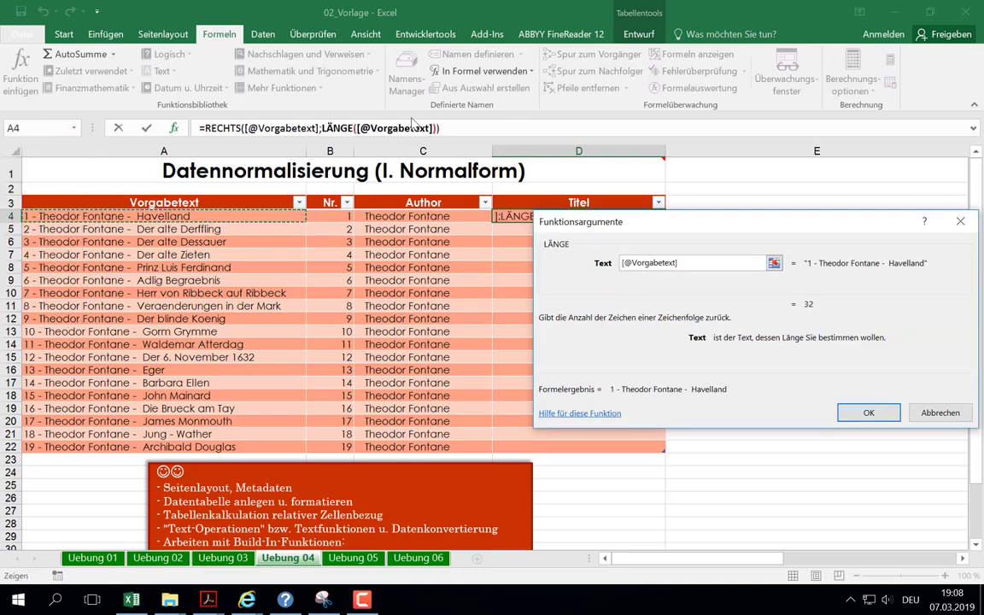
left_click(222, 128)
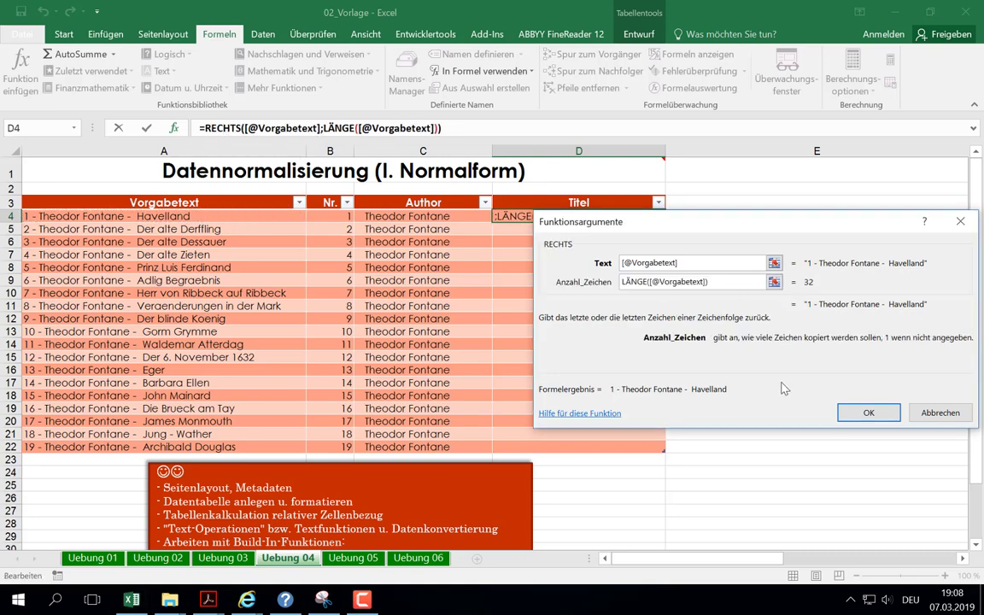
type("-")
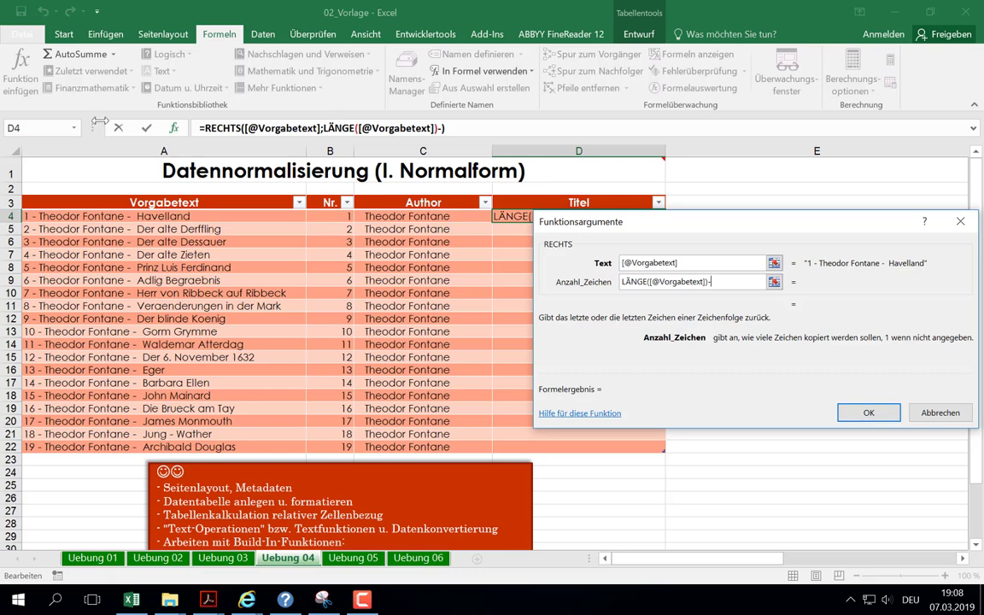
left_click(73, 127)
left_click(38, 180)
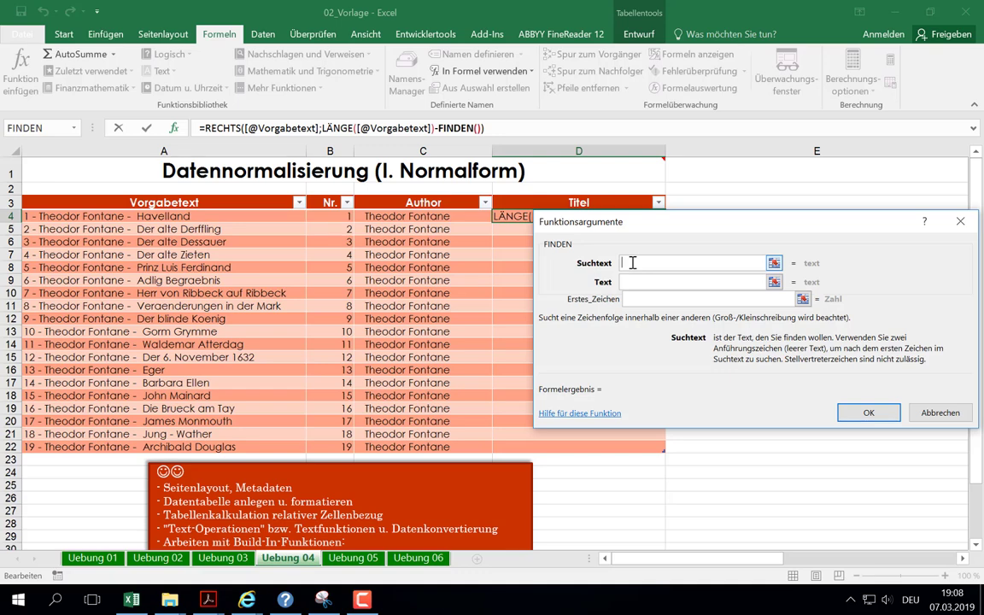
type("-")
left_click(631, 281)
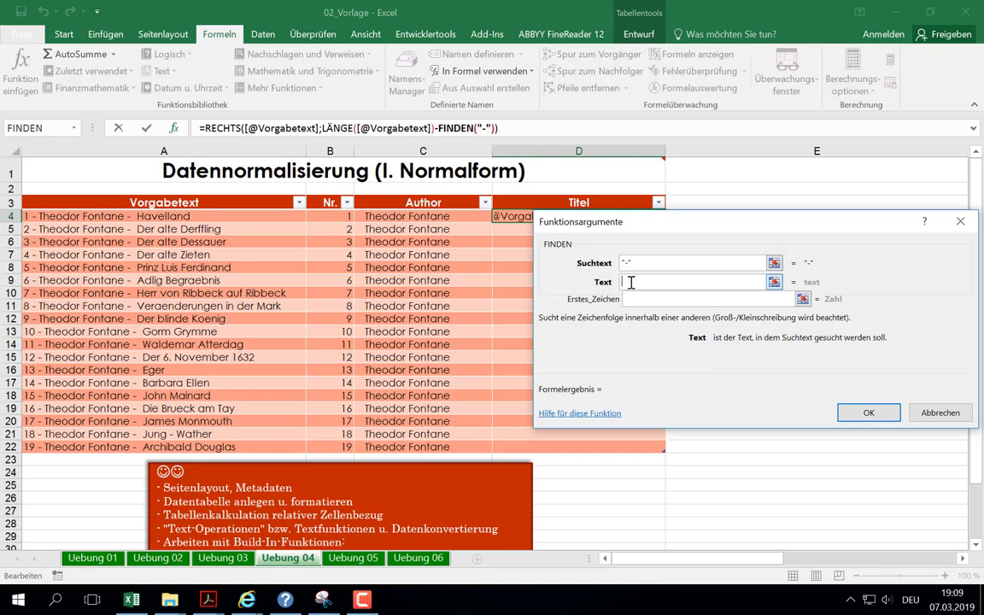
left_click(118, 216)
left_click(663, 299)
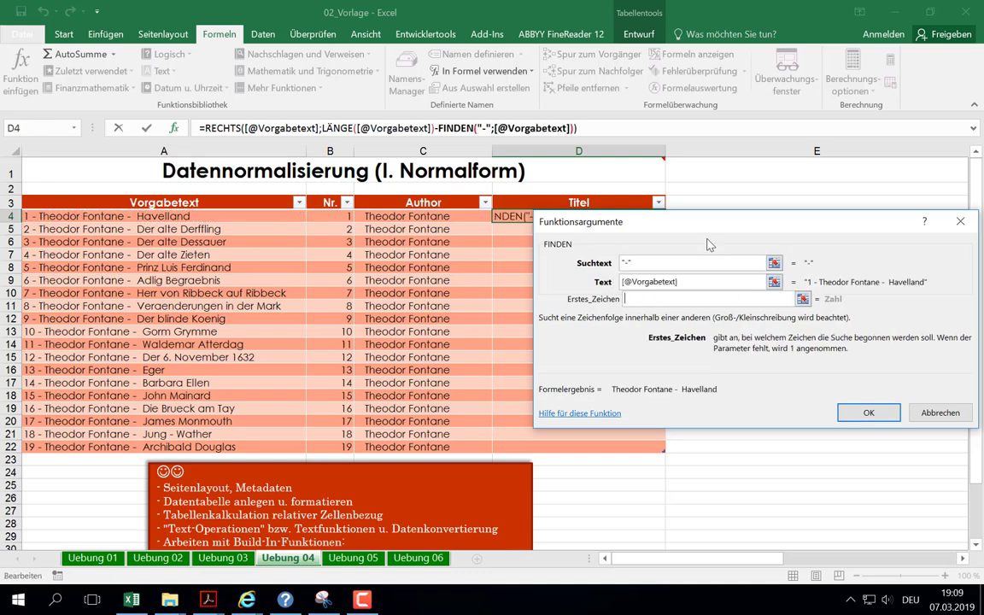
type("5")
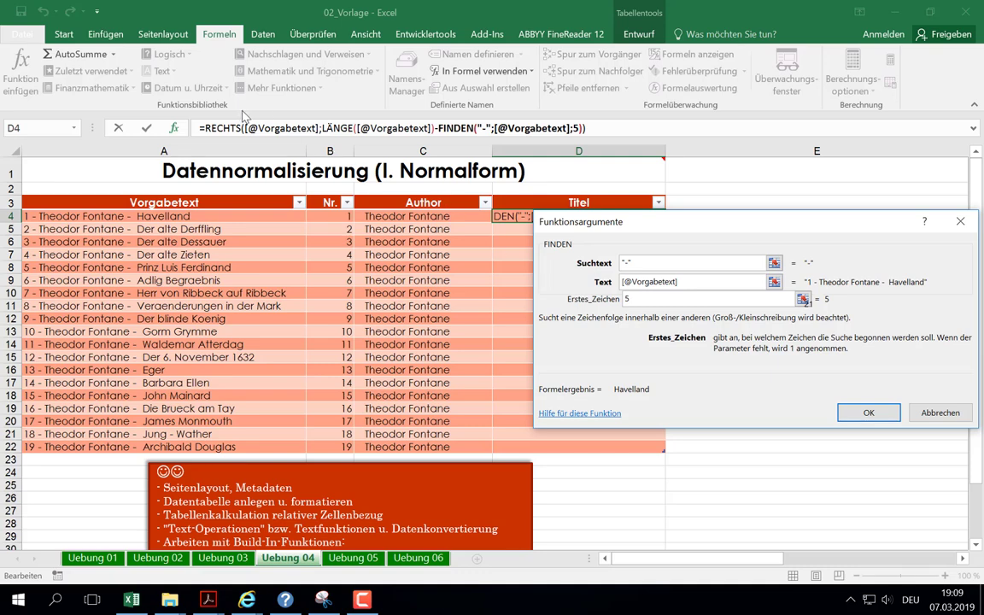
left_click(220, 130)
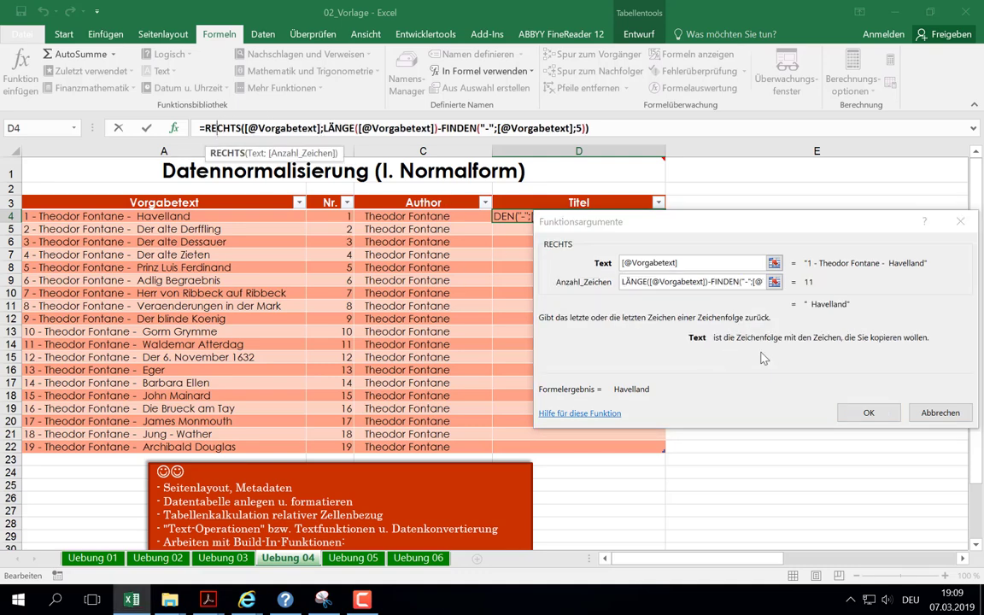
Step: Change the RECHTS Anzahl_Zeichen offset to -2, confirm, and verify the extracted title in D18
left_click(721, 283)
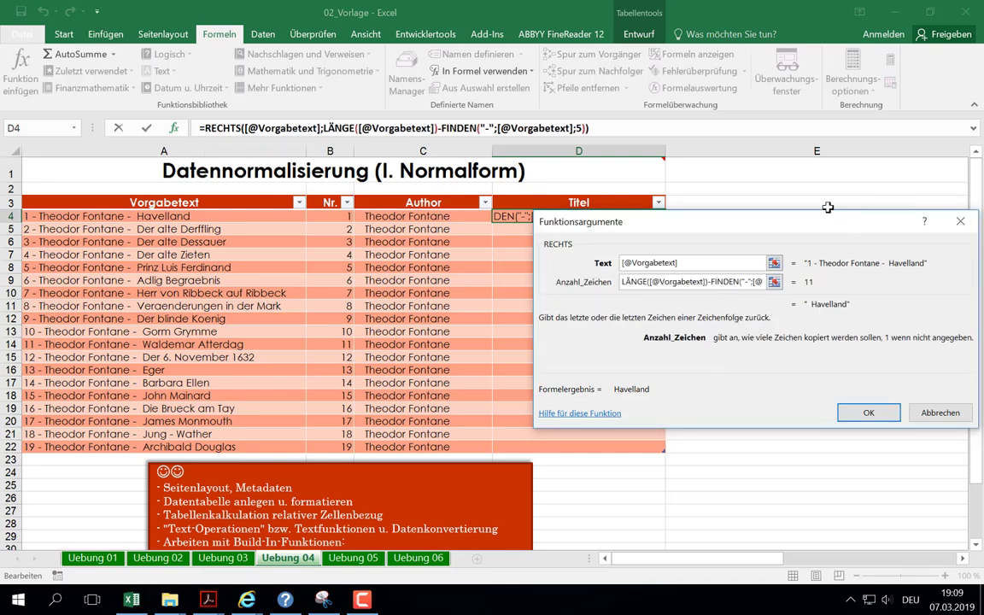
key("Right")
key("Right")
key("Right")
key("Right")
key("Right")
key("Right")
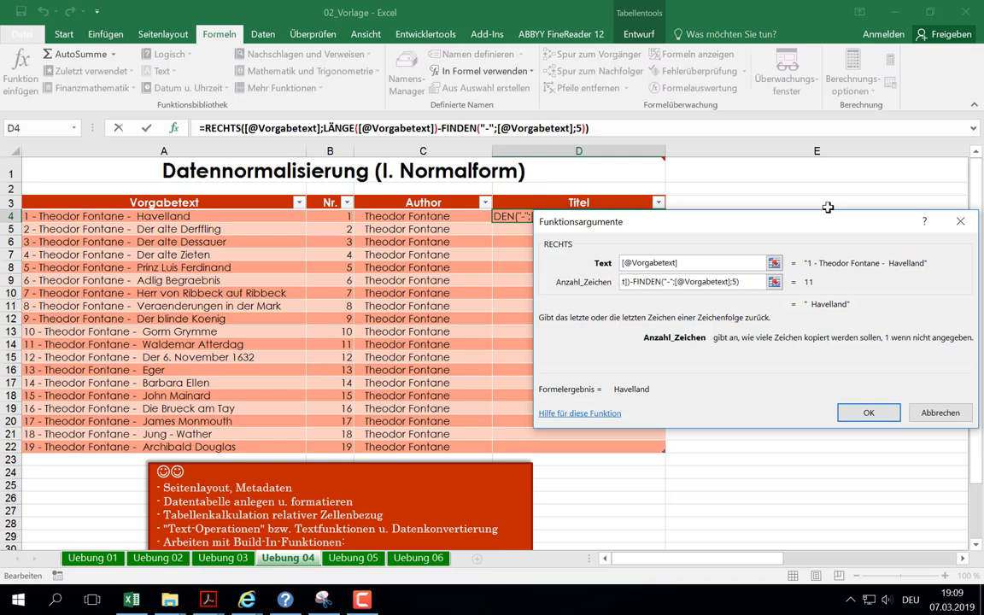
type("-1")
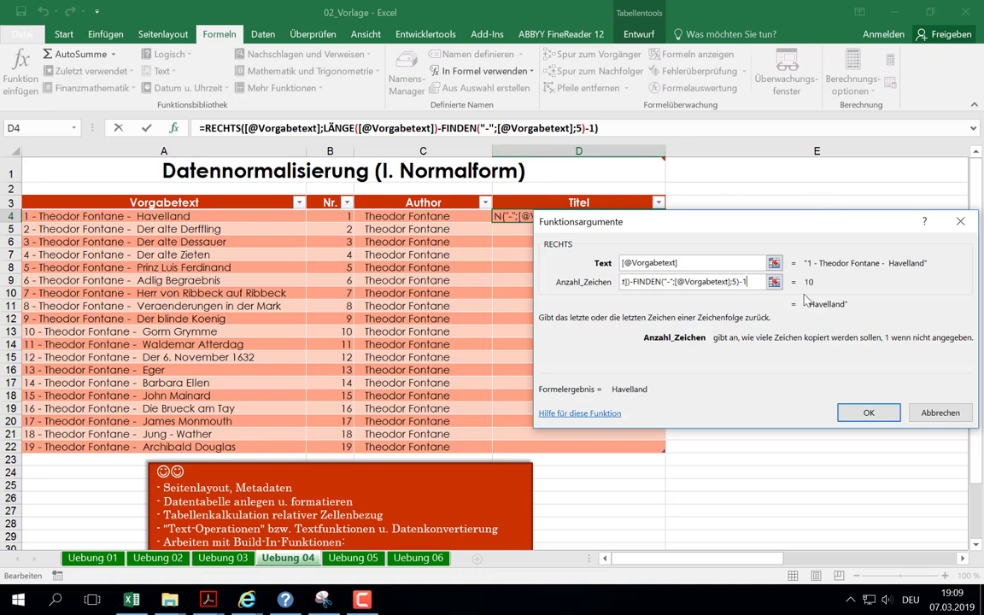
key("BackSpace")
type("2")
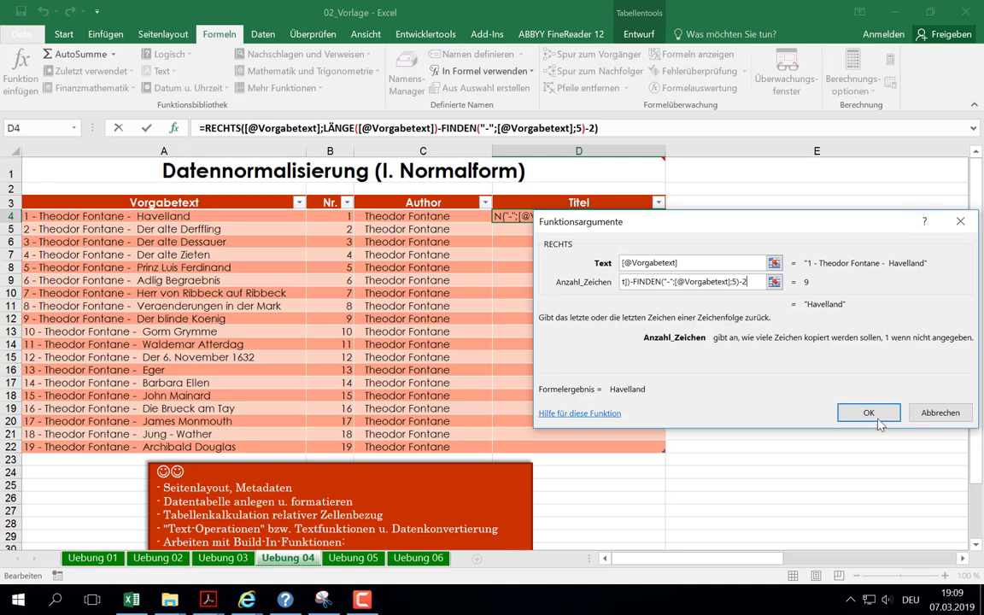
left_click(869, 413)
left_click(549, 397)
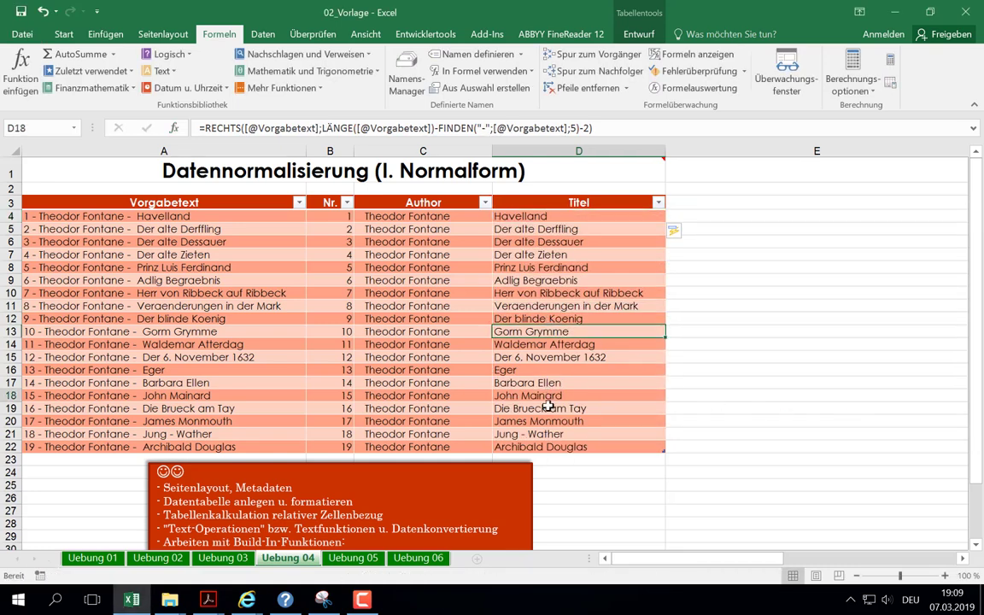
left_click(364, 601)
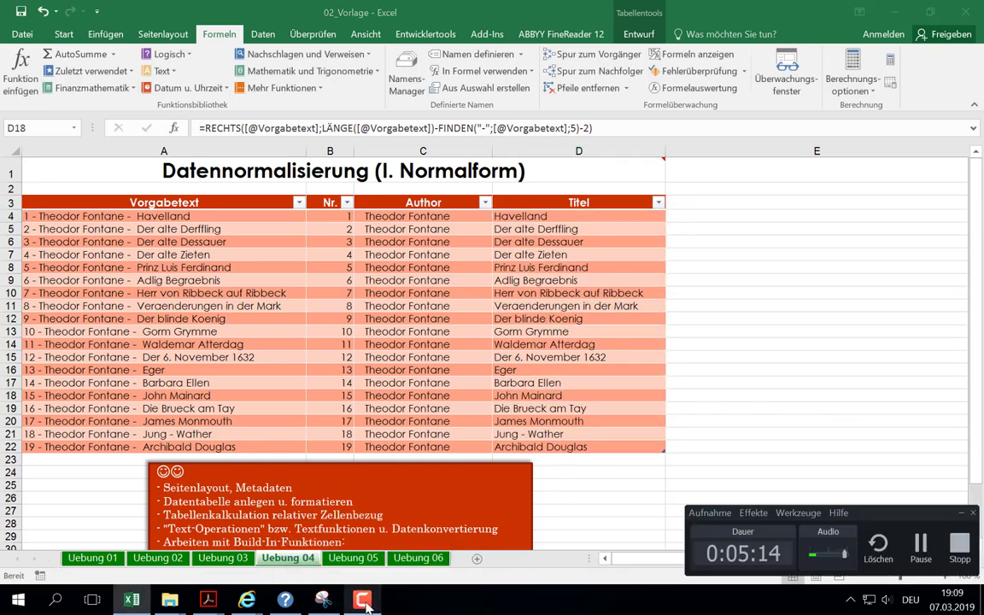